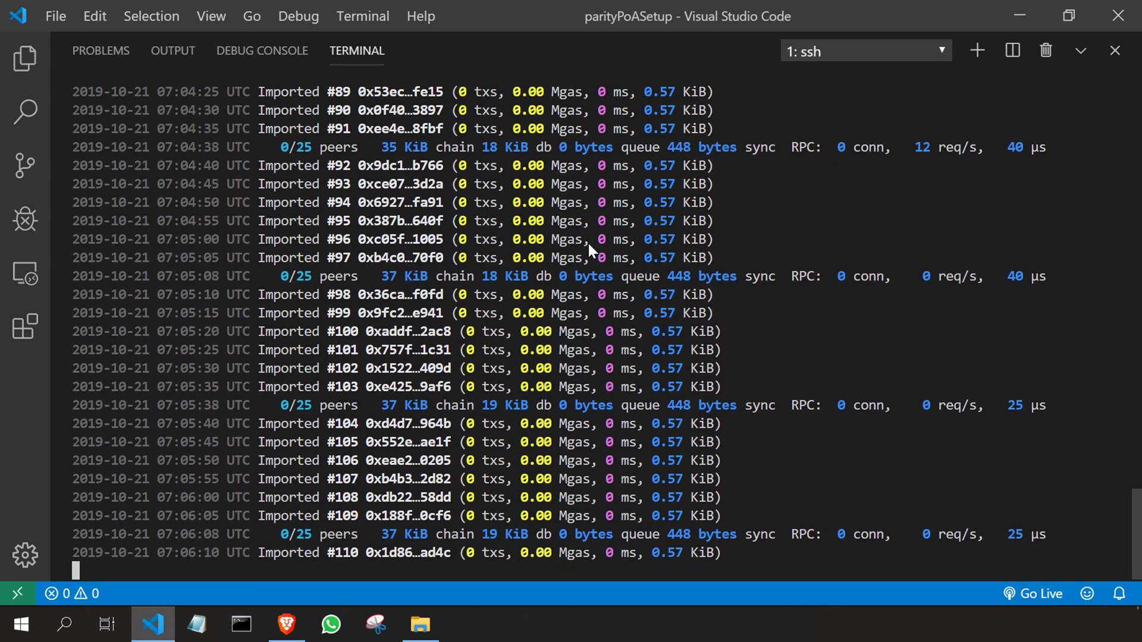
In Brave, load metamask.io in a new tab and add the MetaMask extension to the browser
click(286, 624)
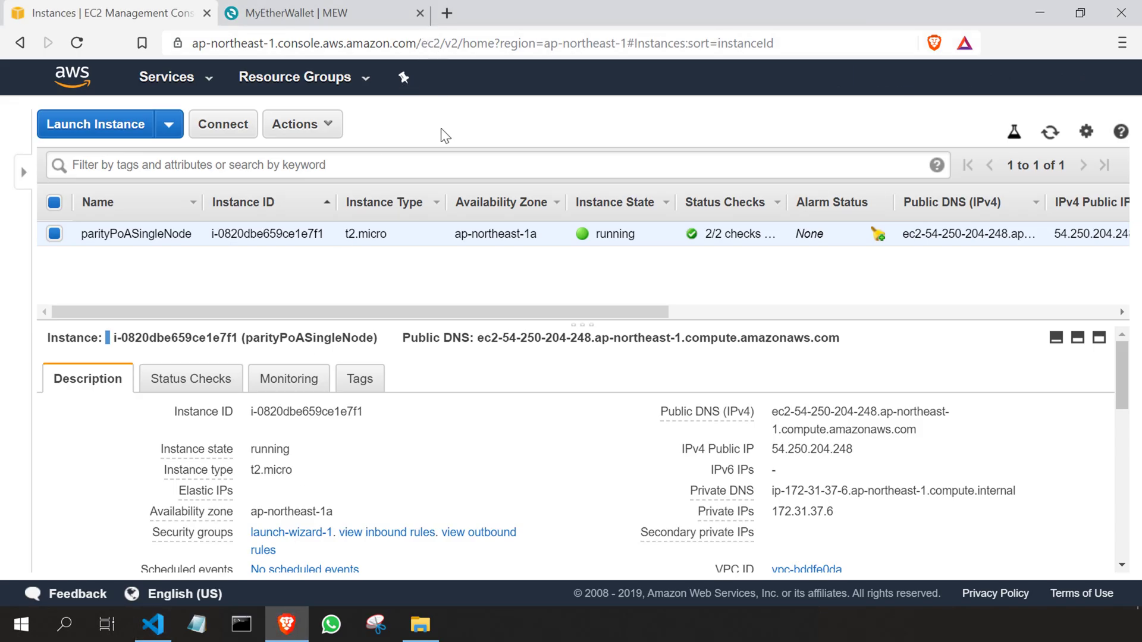
click(446, 13)
text(me)
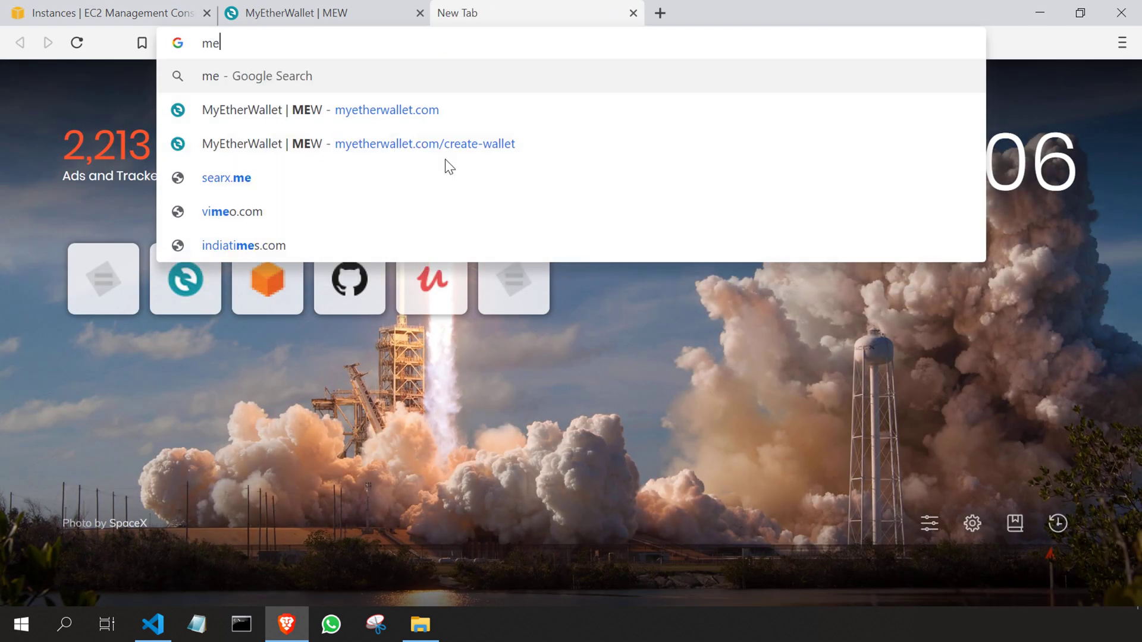
text(tamask.io)
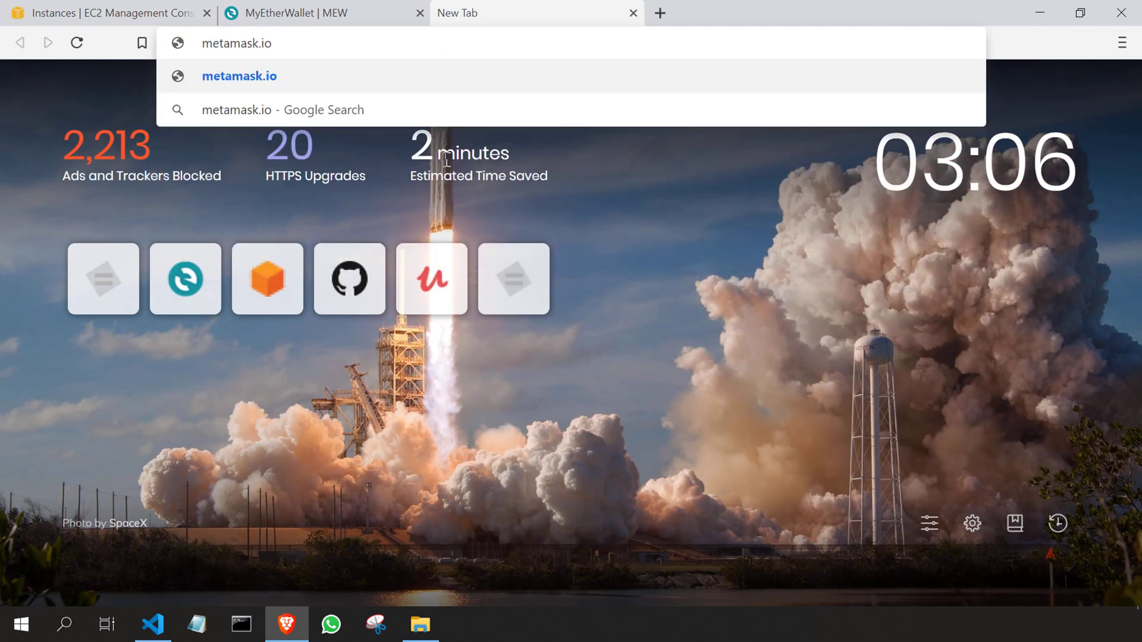
key(Return)
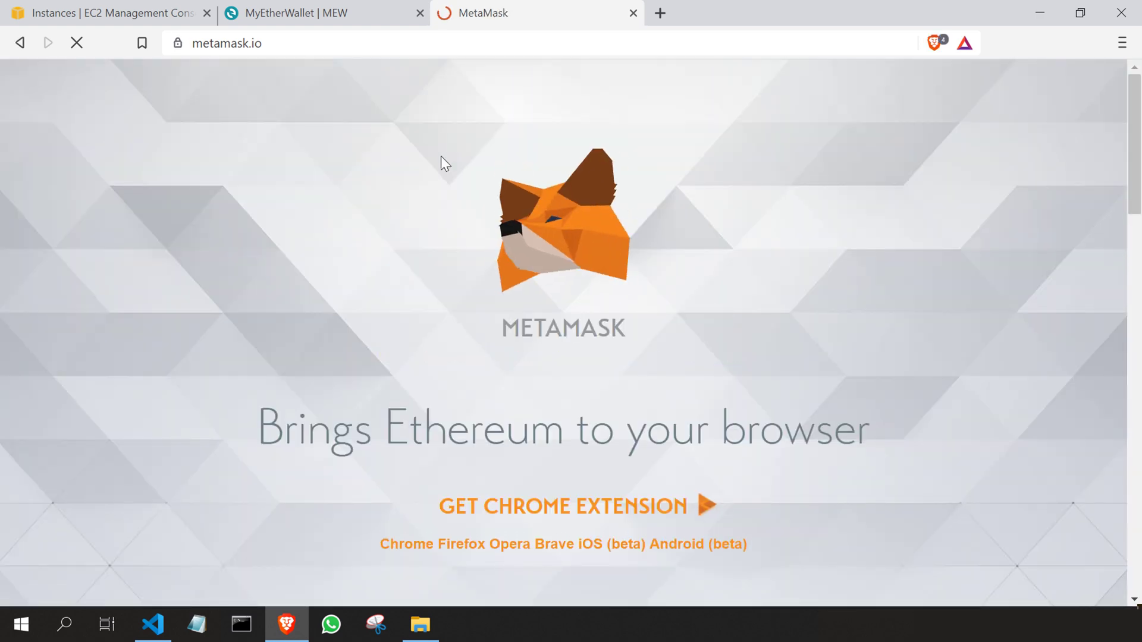
click(434, 69)
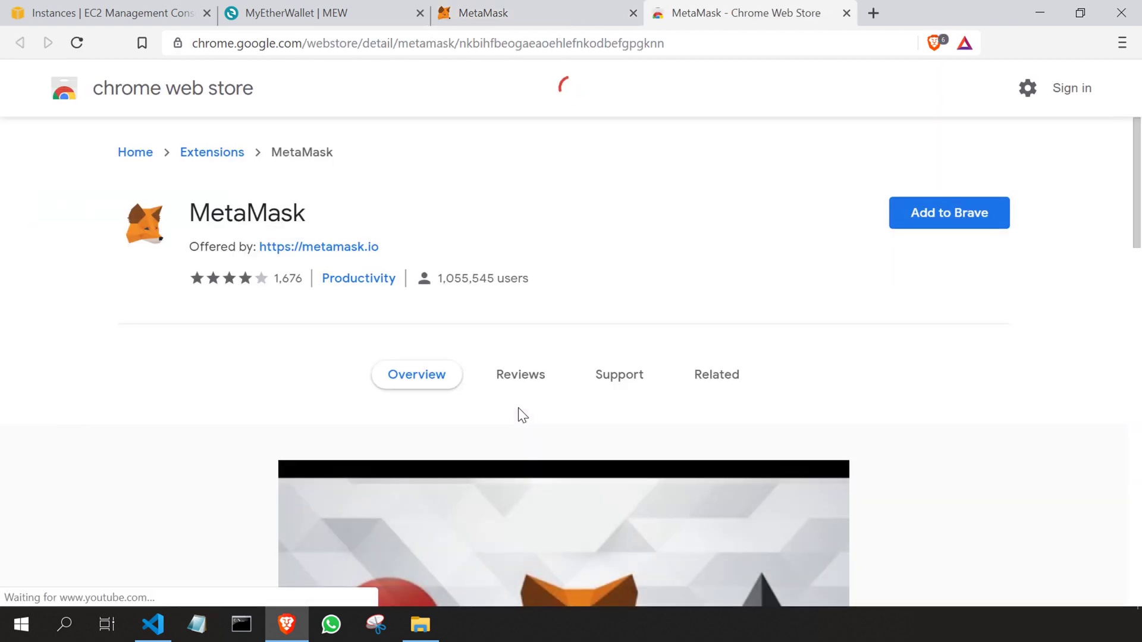
click(967, 213)
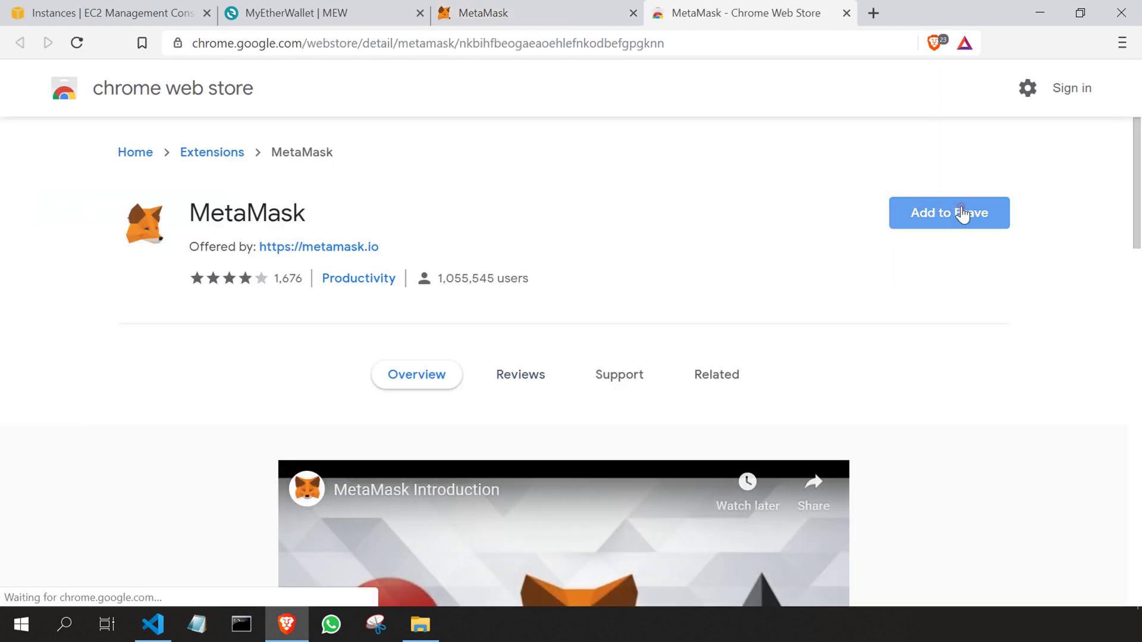
Confirm installing the MetaMask extension and start the wallet setup with Get Started
click(591, 269)
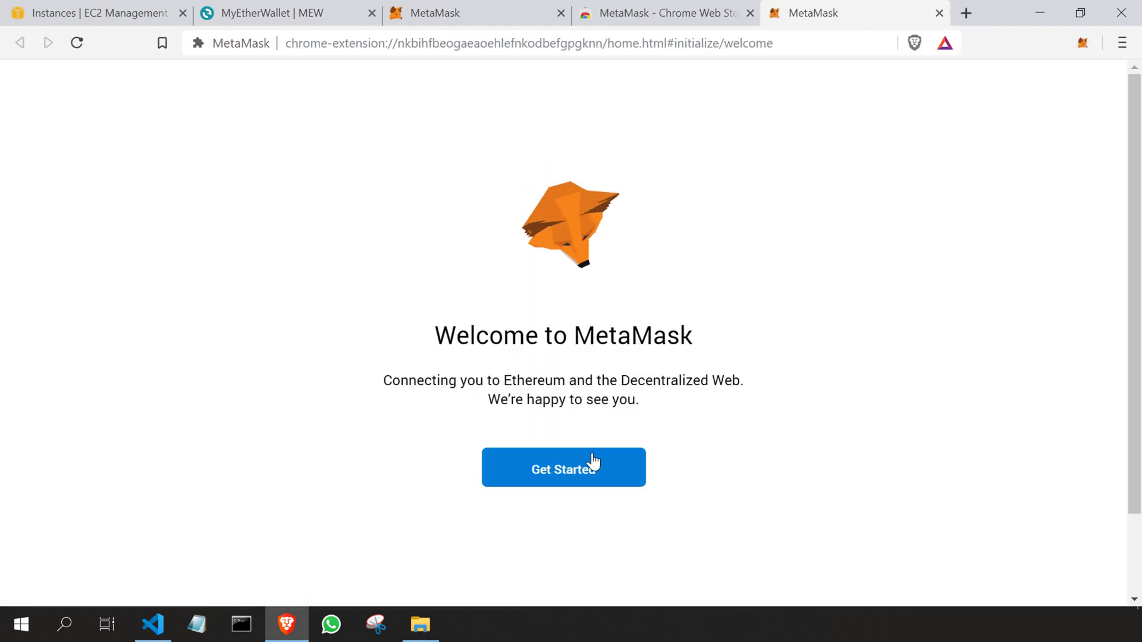
drag(440, 331, 701, 387)
click(700, 388)
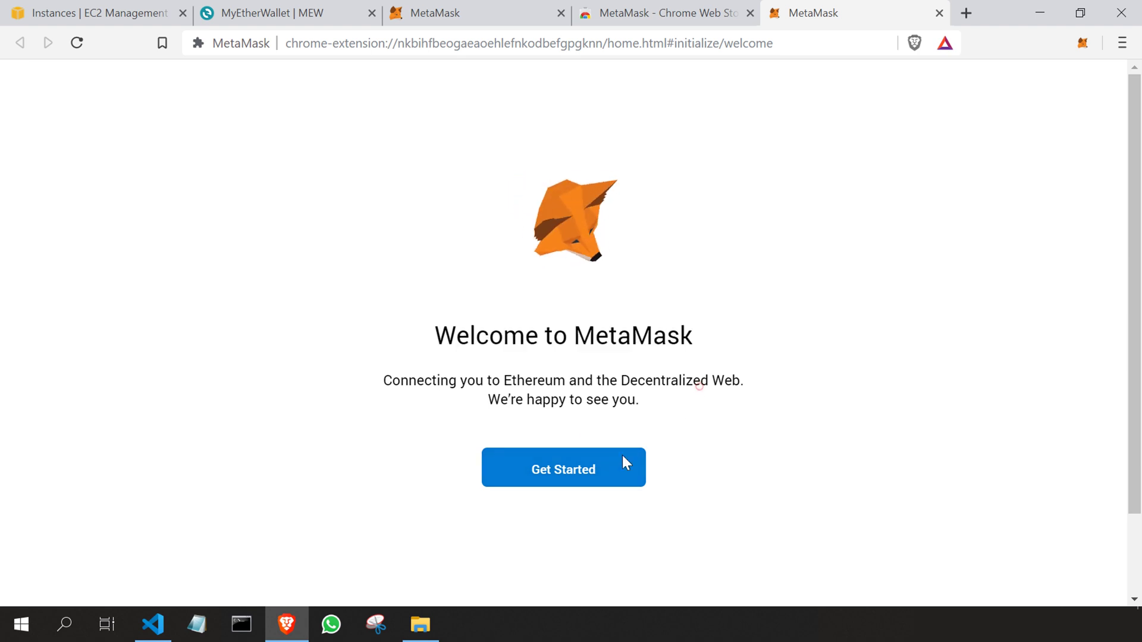
click(596, 478)
Try the Import Wallet path and agree to share usage data on its consent page
drag(261, 345, 528, 344)
click(642, 368)
drag(676, 344, 841, 344)
click(872, 367)
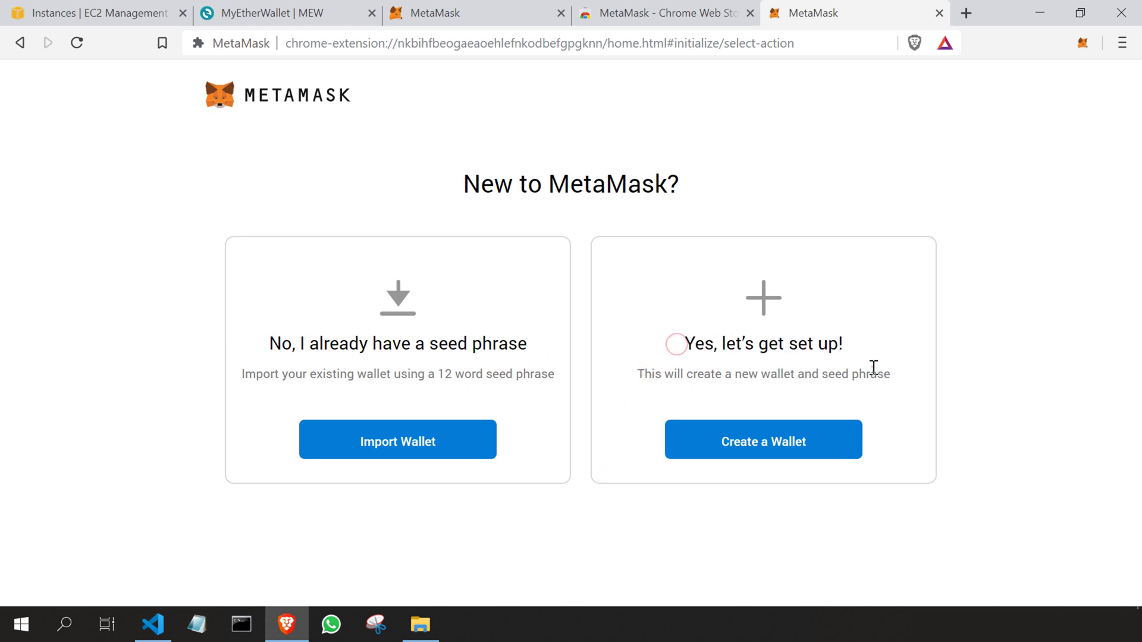
click(410, 450)
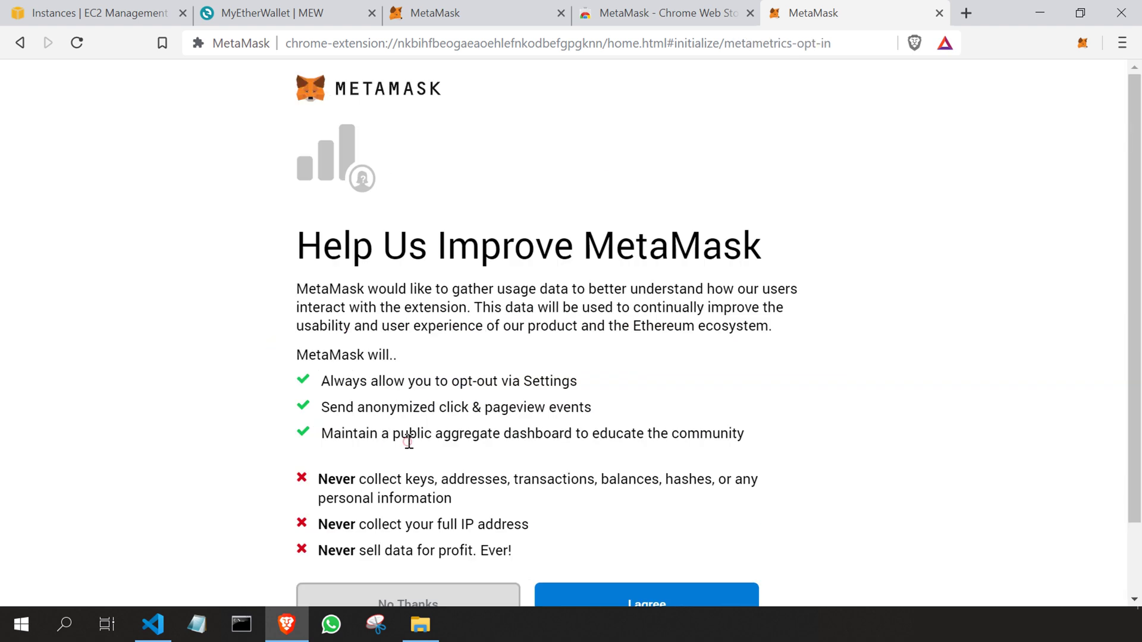
scroll(438, 408, down, 3)
click(641, 516)
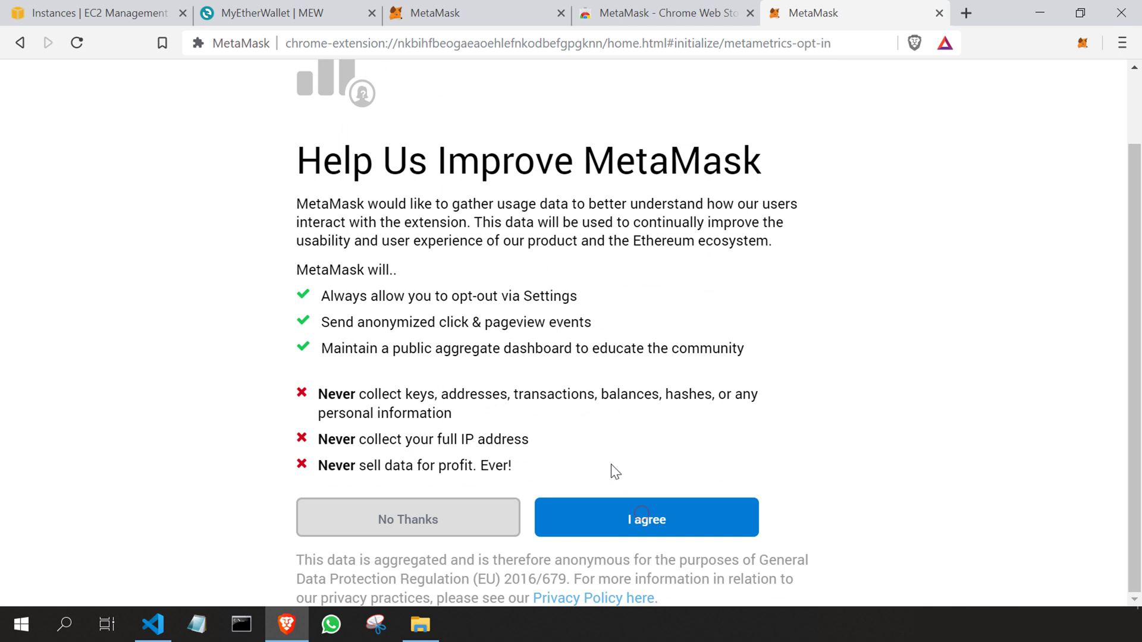
scroll(597, 430, down, 2)
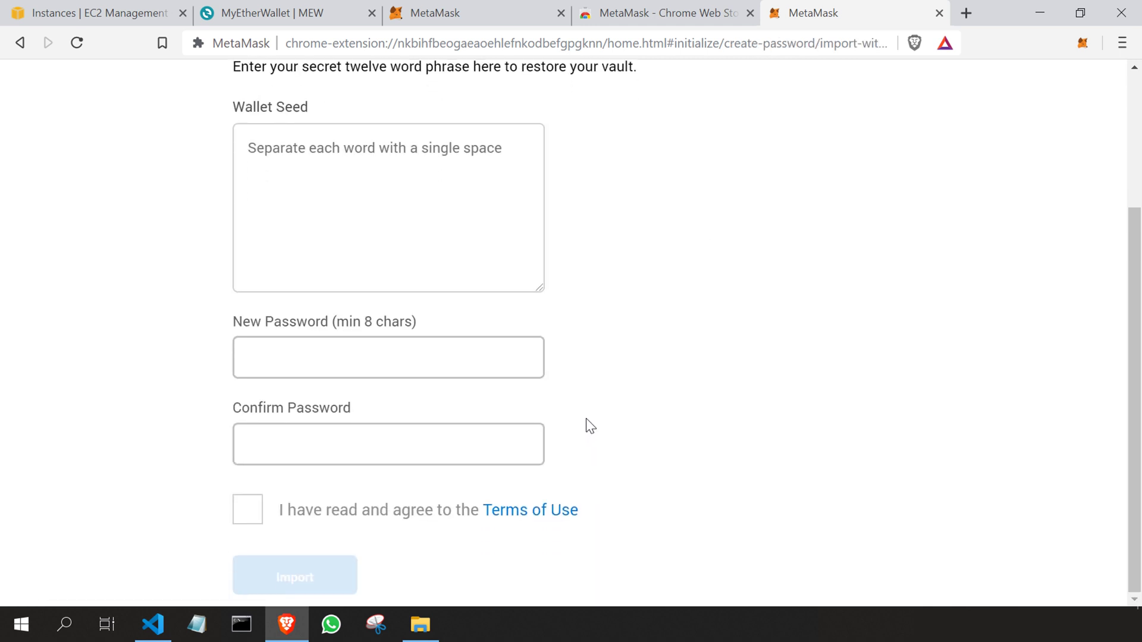
scroll(587, 426, up, 1)
scroll(587, 420, up, 3)
scroll(586, 419, down, 3)
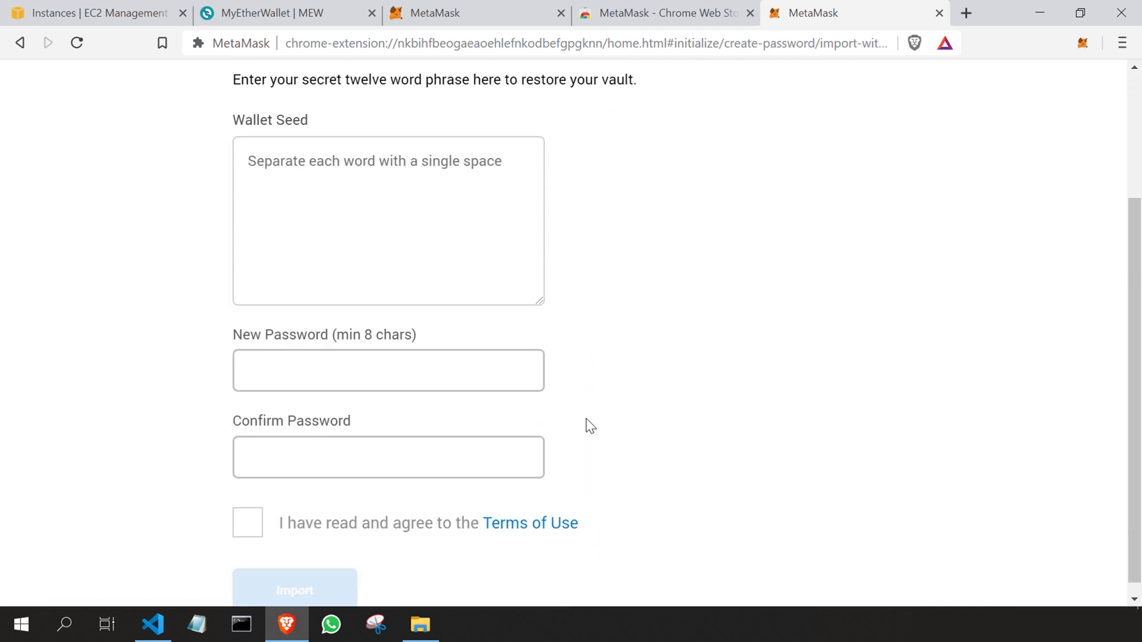
scroll(583, 416, up, 3)
Go back to the setup choices and choose Create a Wallet instead
click(257, 157)
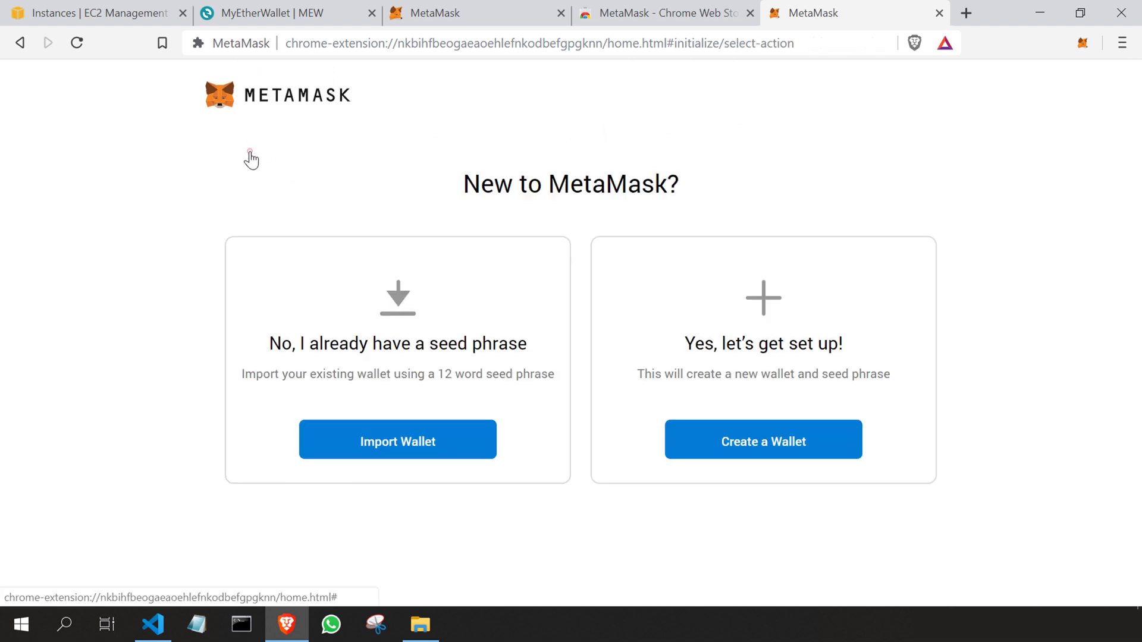
drag(712, 345, 890, 377)
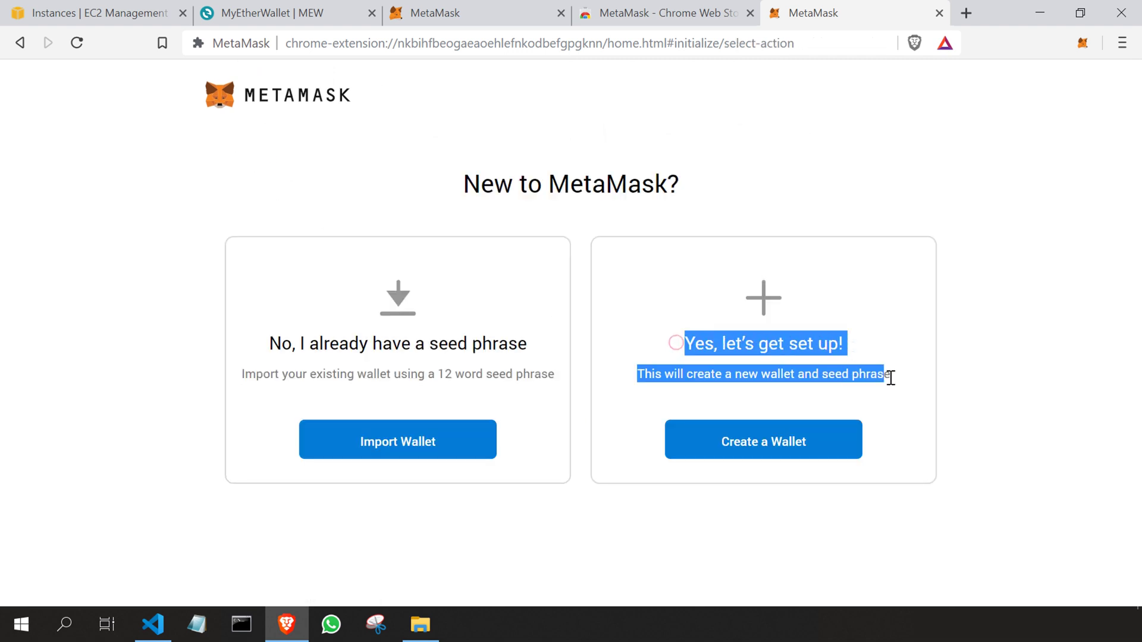
click(800, 446)
scroll(791, 426, down, 2)
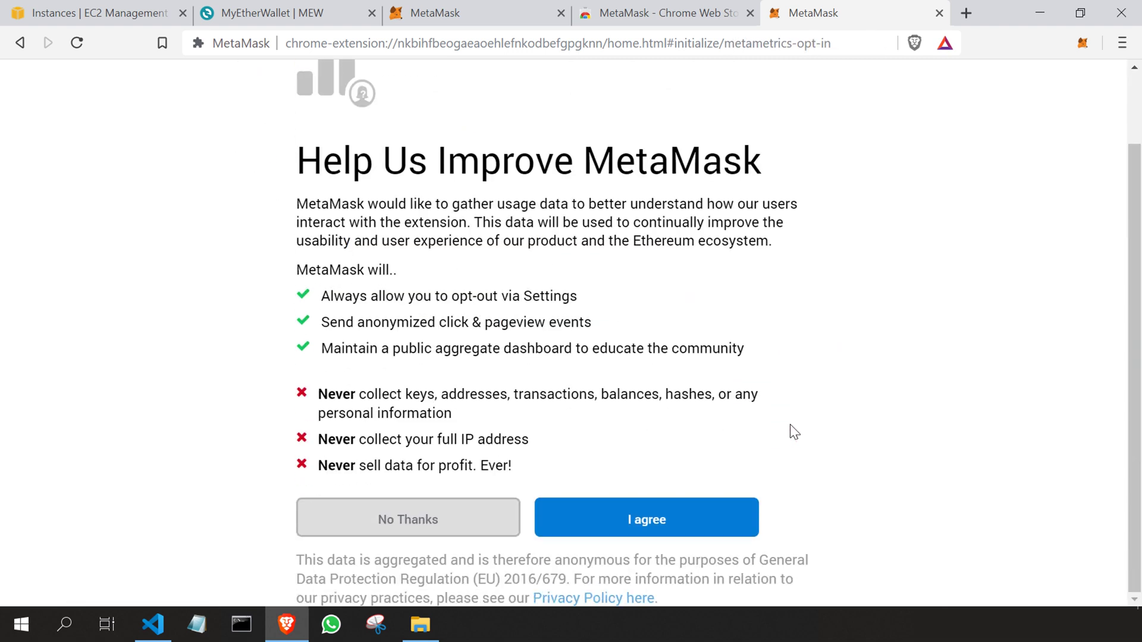
Accept usage data, enter and confirm a new wallet password, accept the Terms of Use, and create the wallet
click(632, 527)
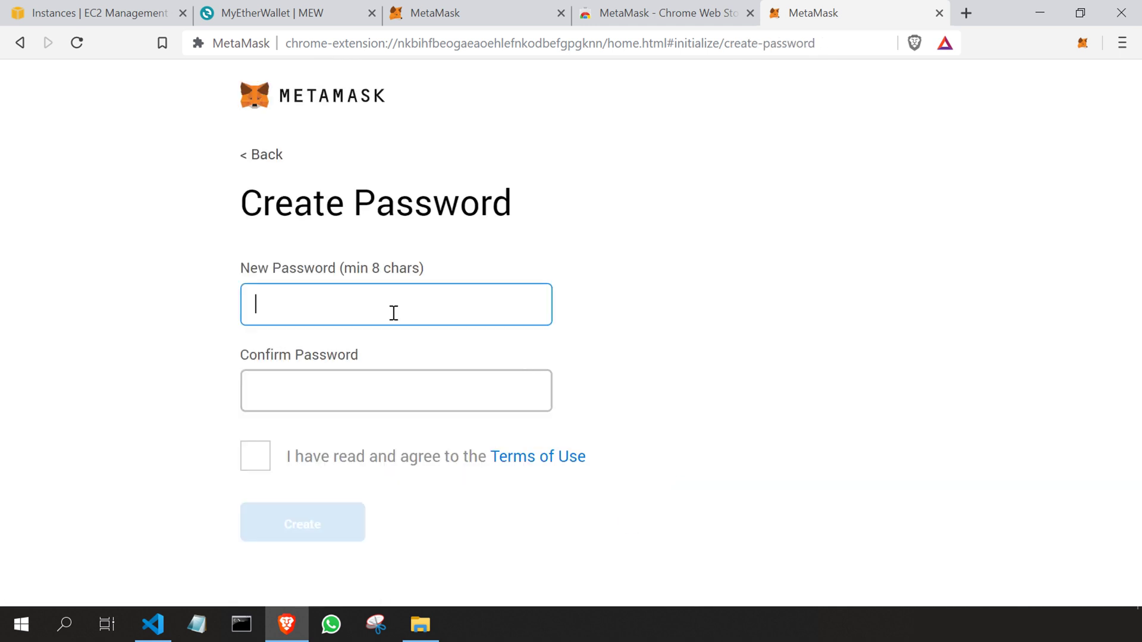
text(••••)
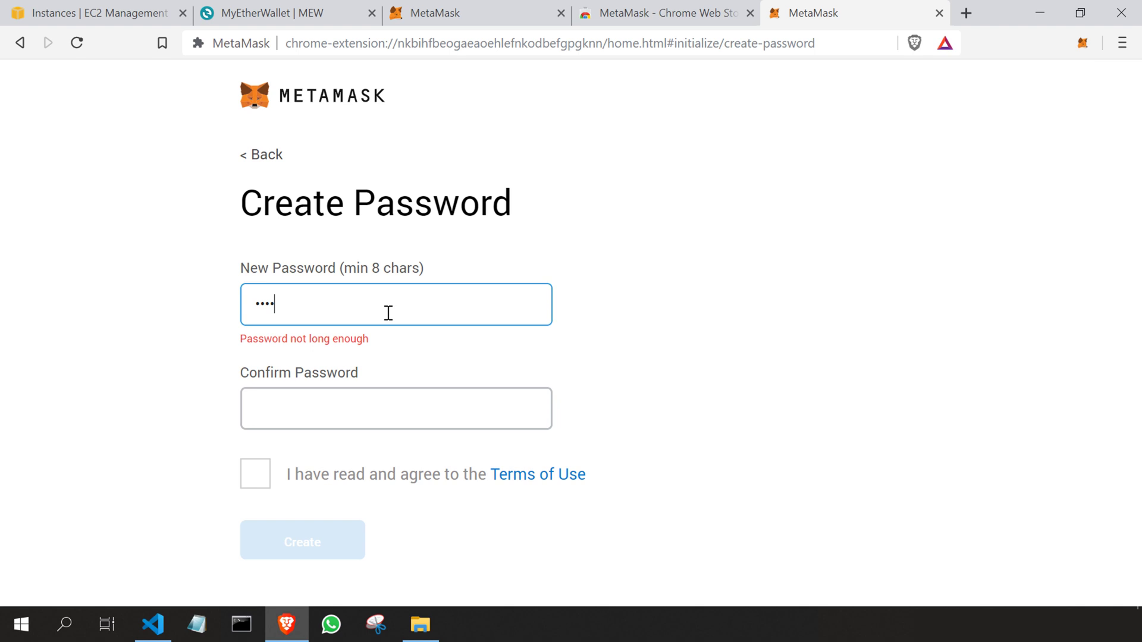
text(••••)
key(Tab)
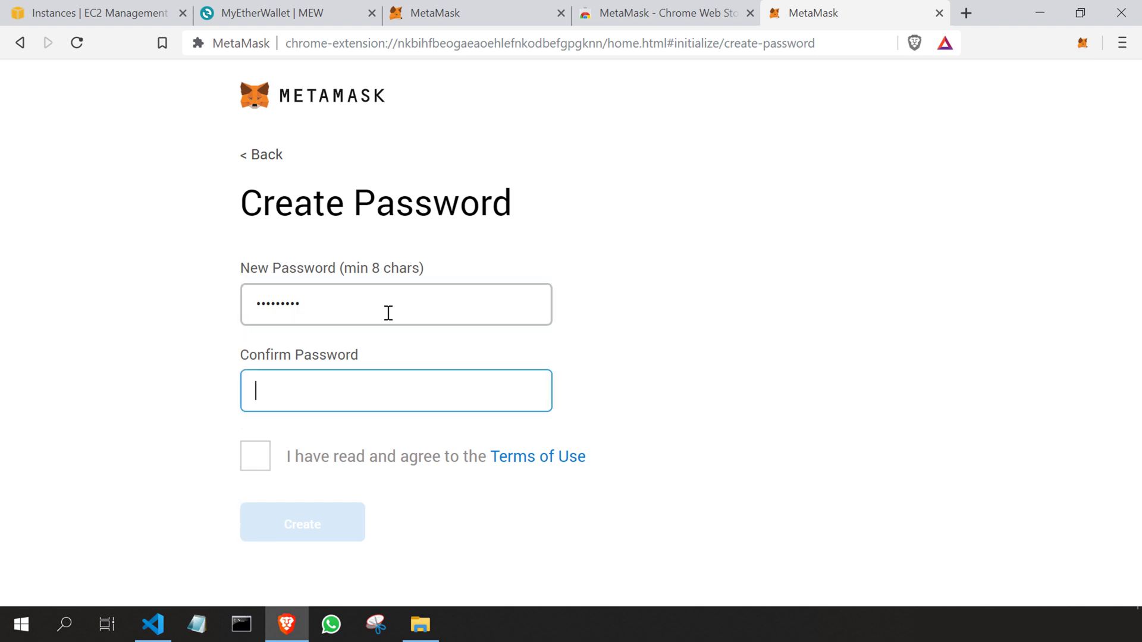
text(•••••••••)
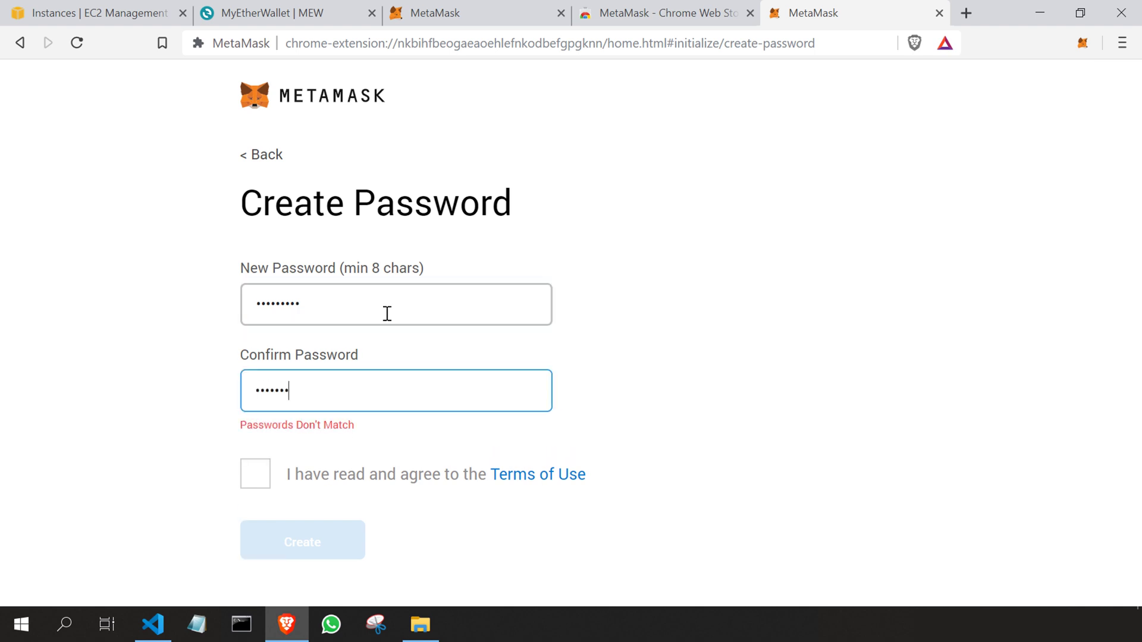
click(257, 457)
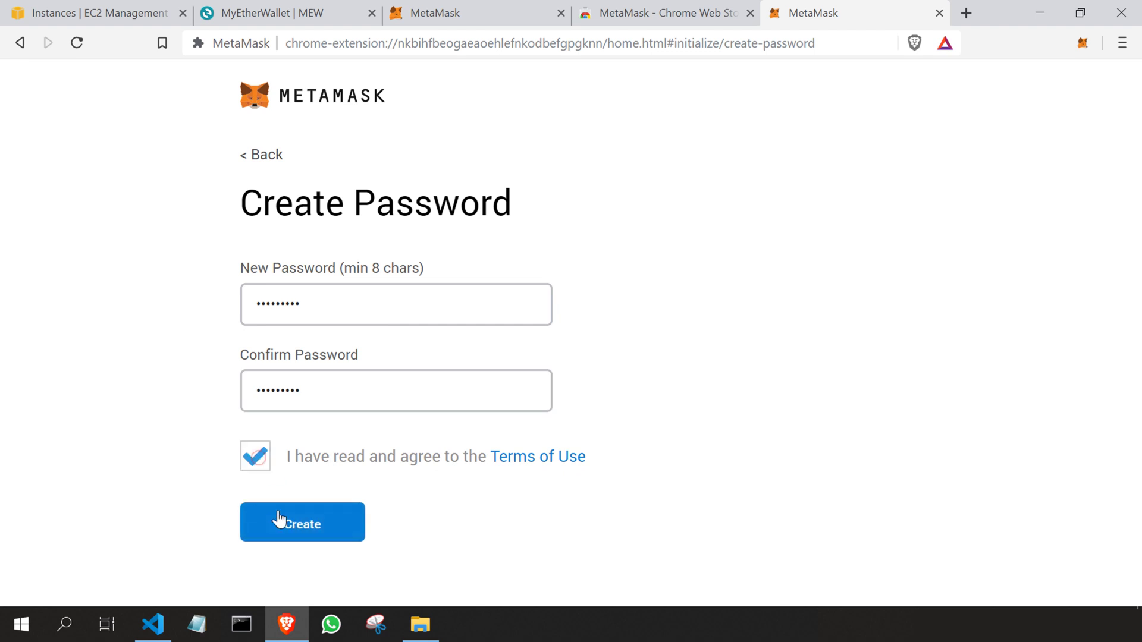
click(307, 529)
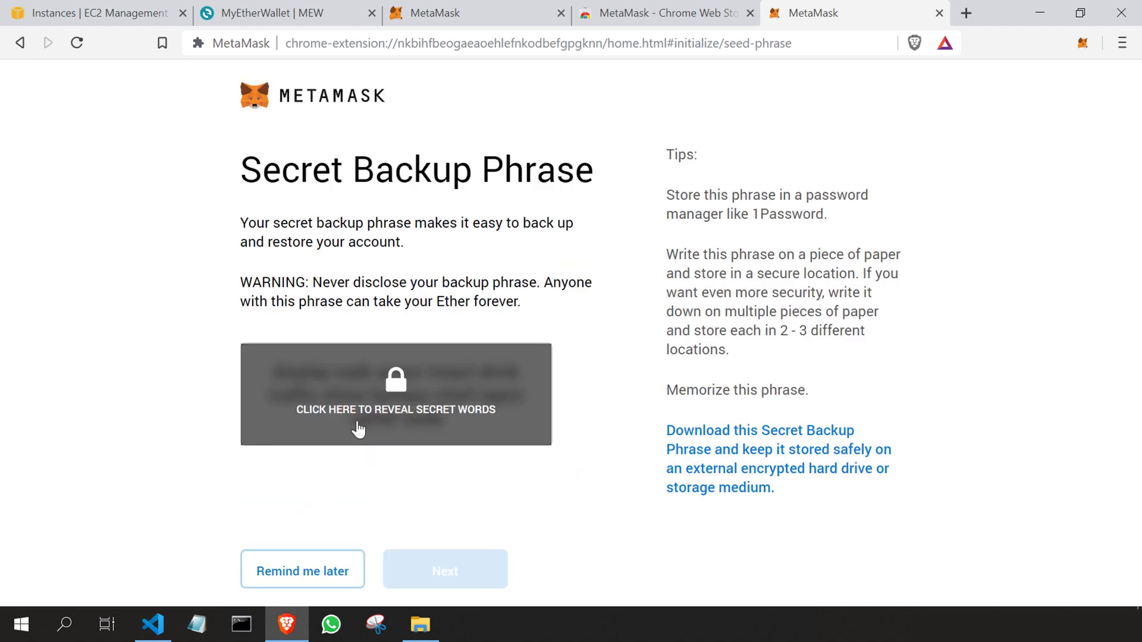
Reveal the hidden 12-word Secret Backup Phrase on the backup page
click(371, 403)
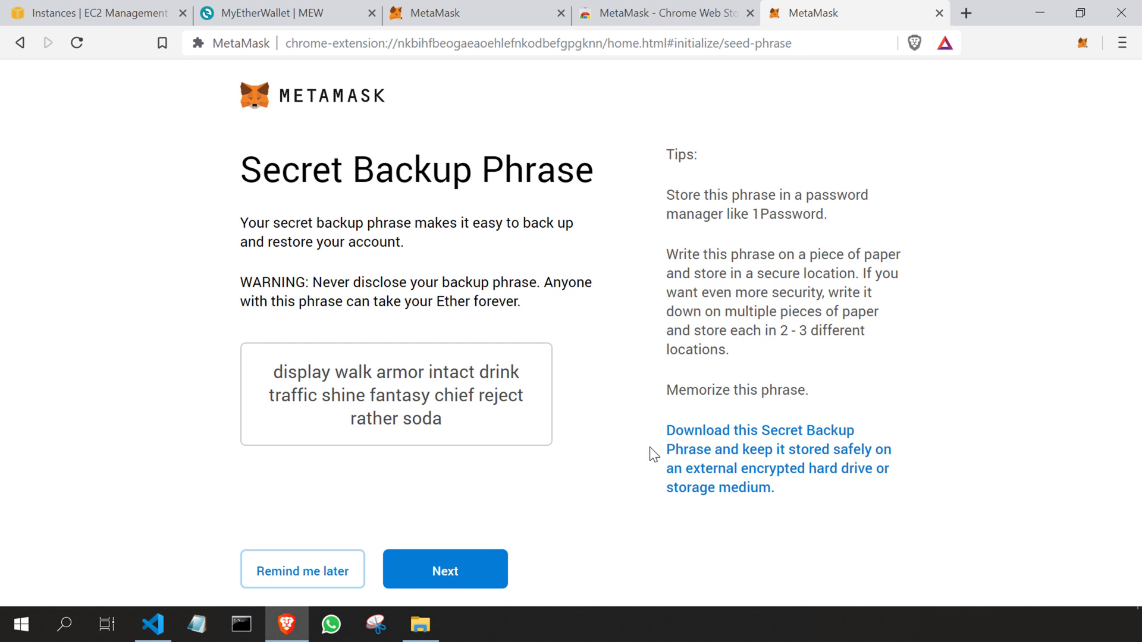
On the Confirm page, place the first seven backup words in their original order
click(444, 580)
scroll(517, 452, down, 1)
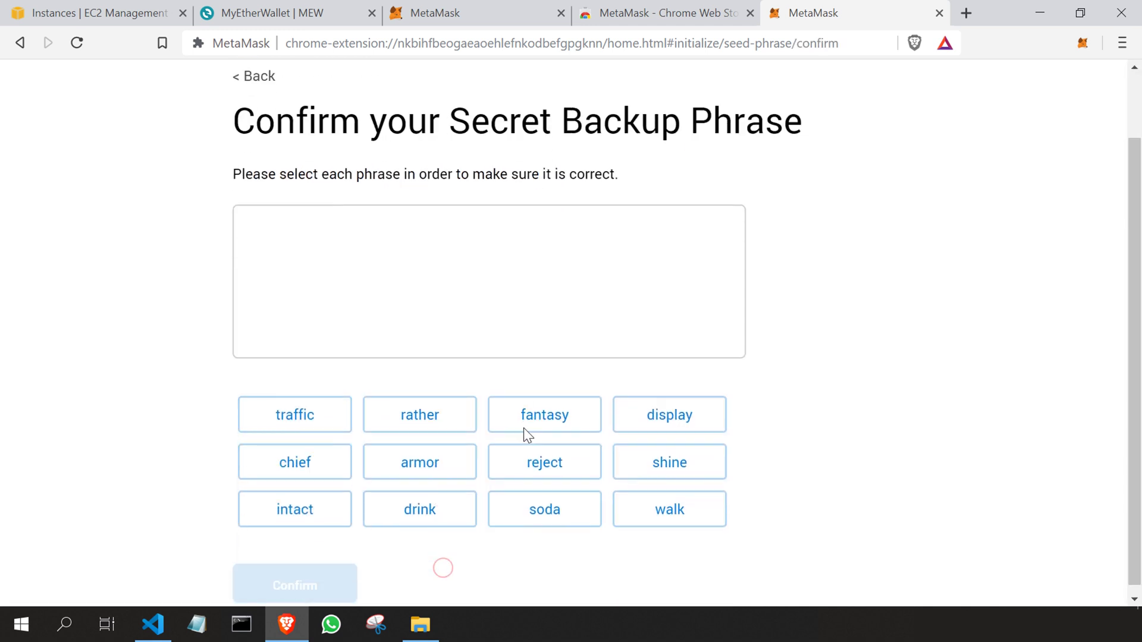
click(680, 405)
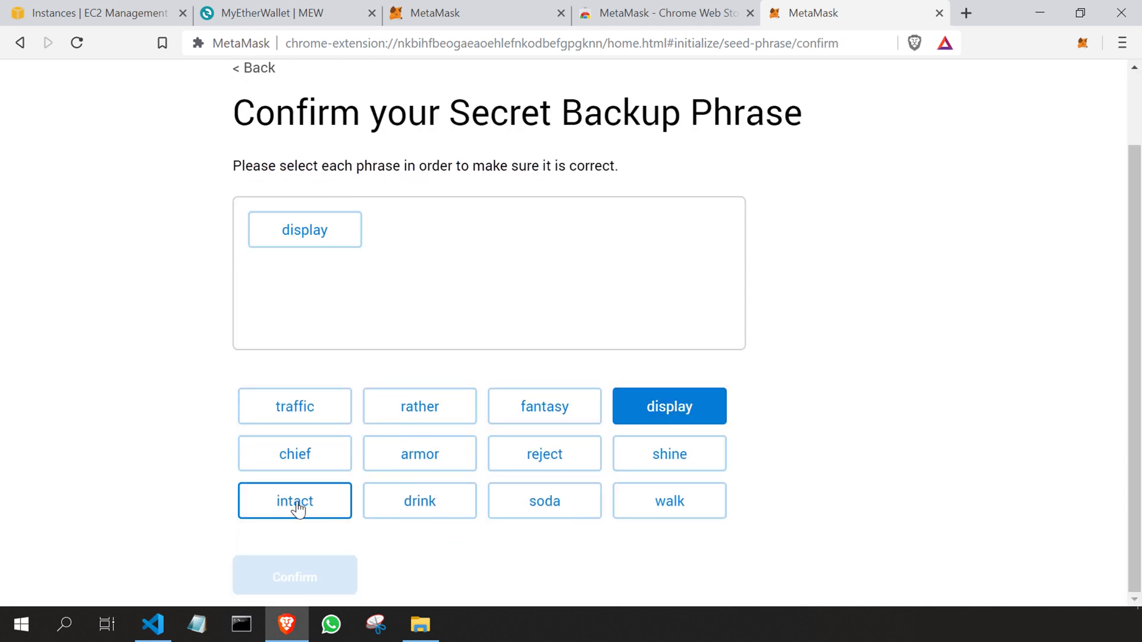
click(692, 506)
click(418, 462)
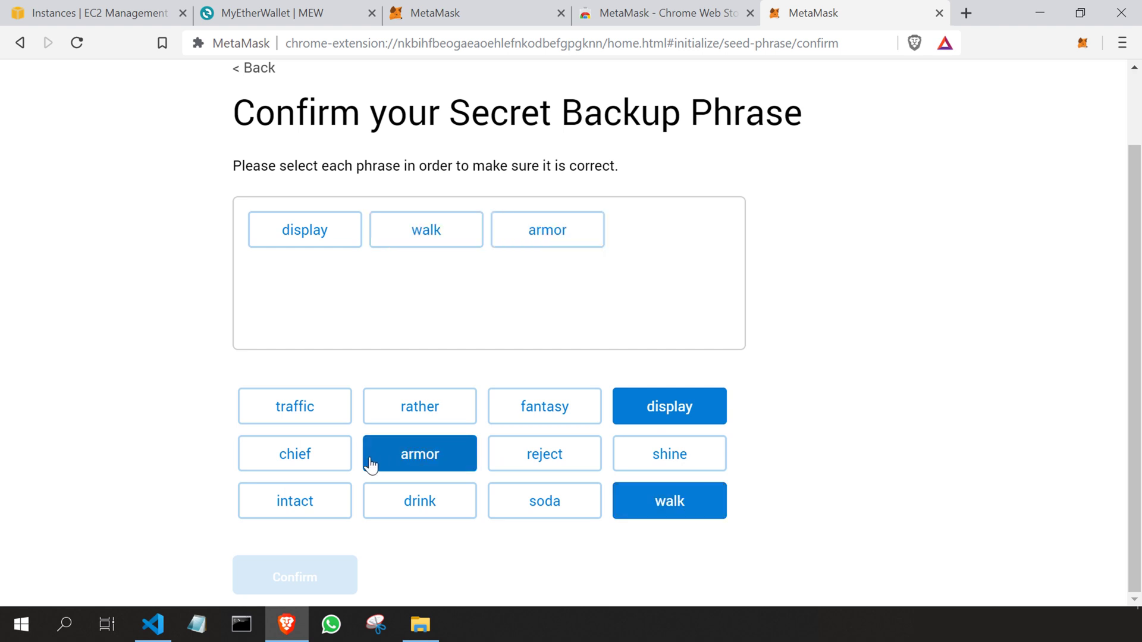
click(306, 505)
click(450, 506)
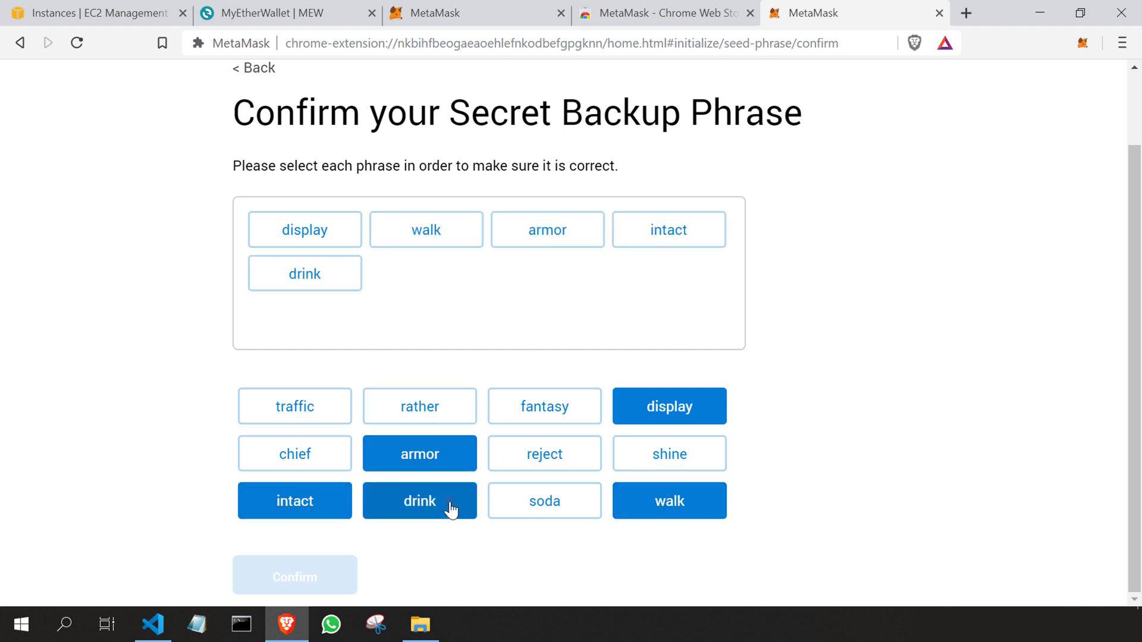
click(315, 416)
click(668, 457)
Place the remaining seed words, confirm the phrase, and finish with All Done
click(522, 416)
click(295, 454)
click(540, 457)
click(420, 406)
click(544, 501)
click(295, 575)
drag(233, 256, 489, 288)
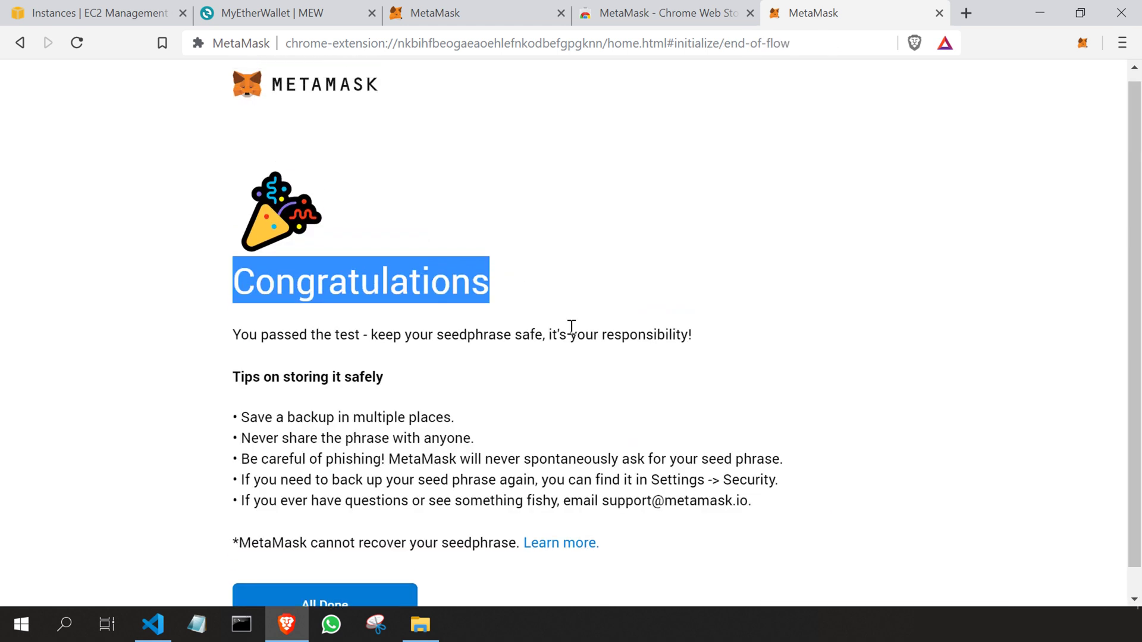
scroll(382, 97, down, 2)
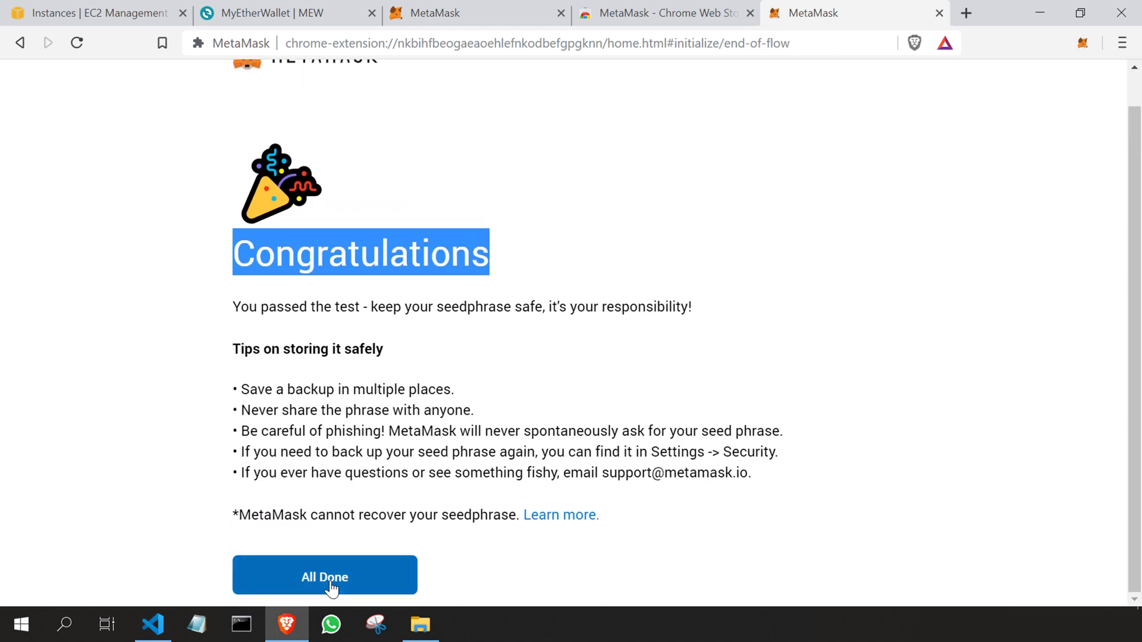
click(327, 588)
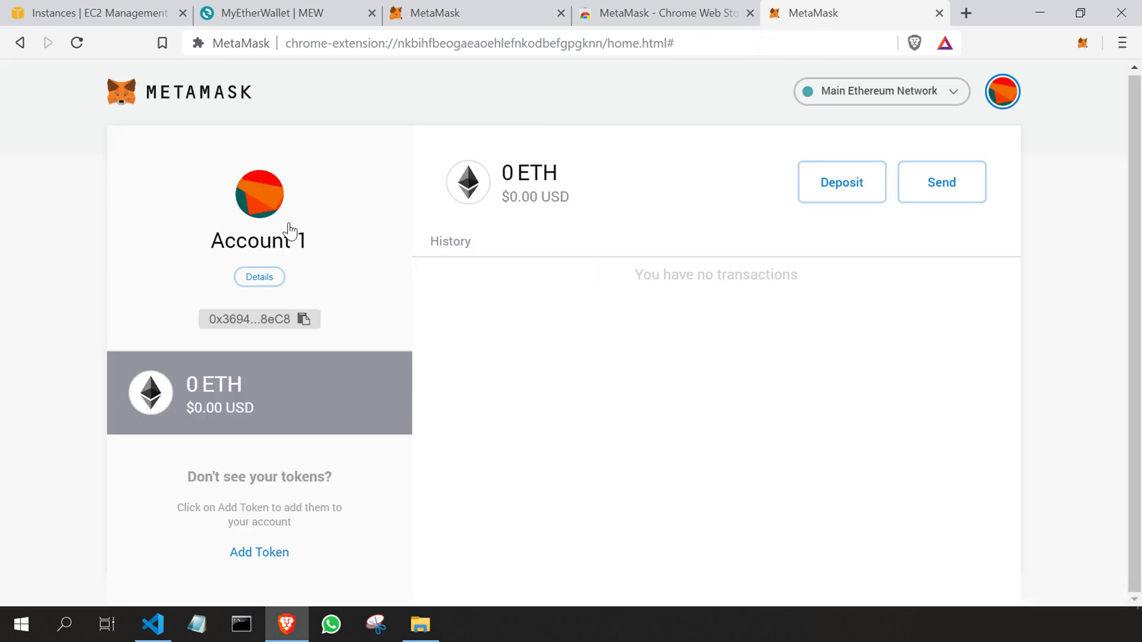
From the network list on the 0 ETH Account 1 page, choose Custom RPC
drag(506, 181, 570, 181)
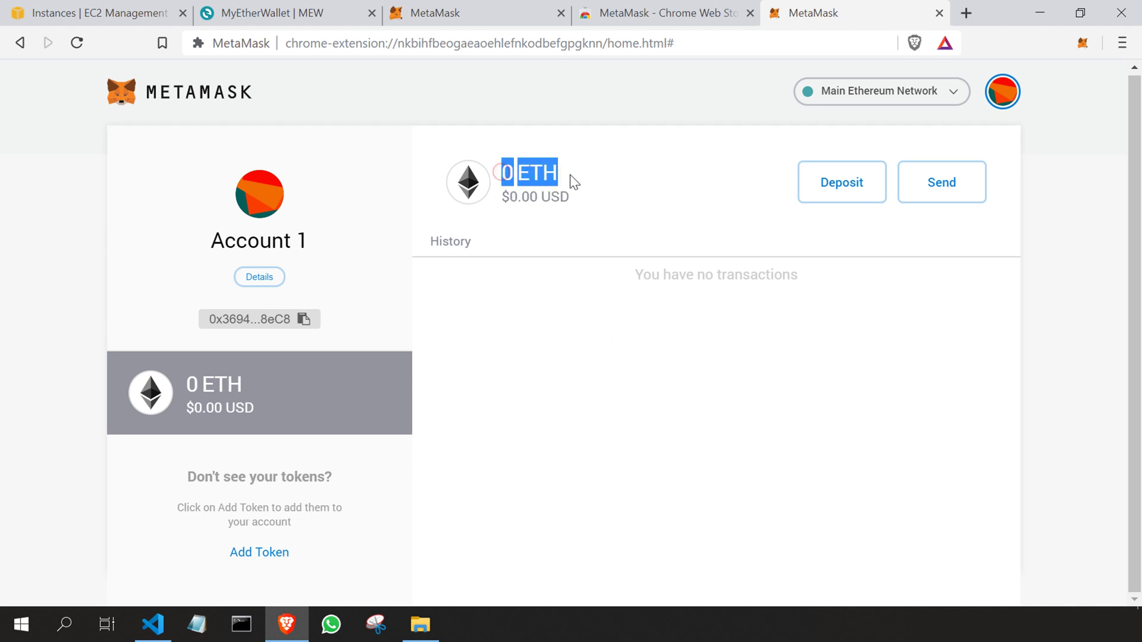
click(668, 220)
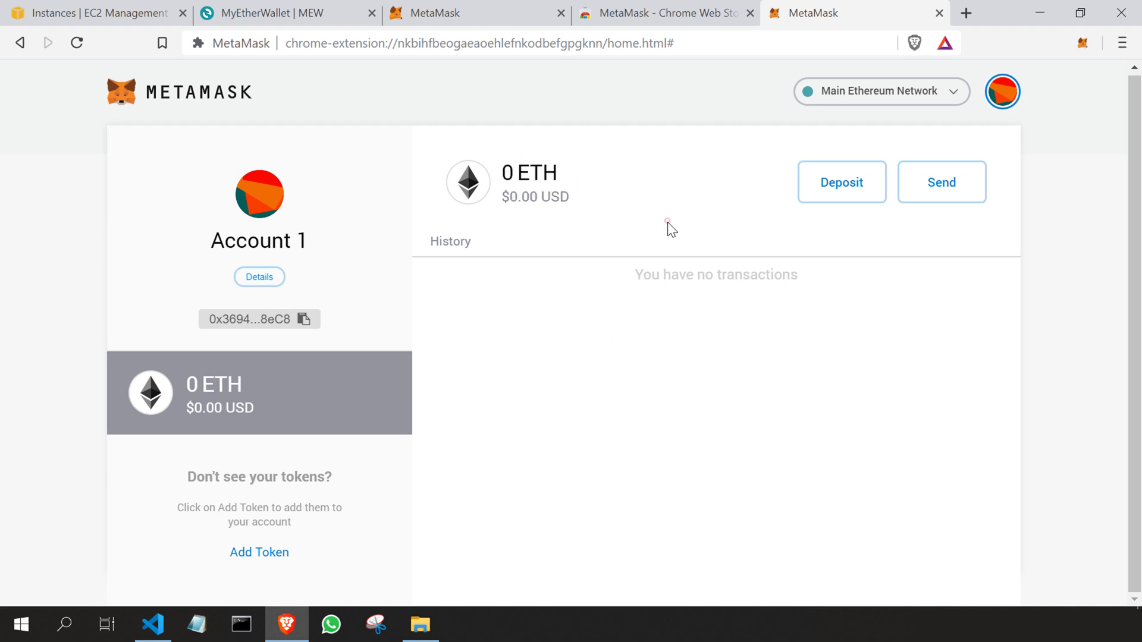
click(892, 94)
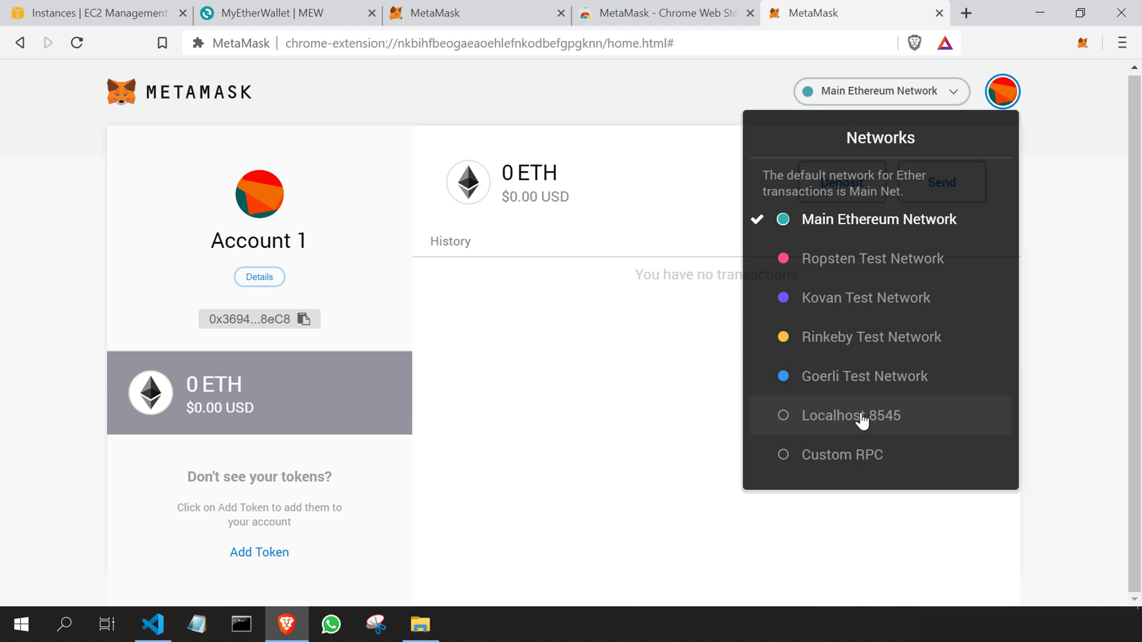
click(880, 457)
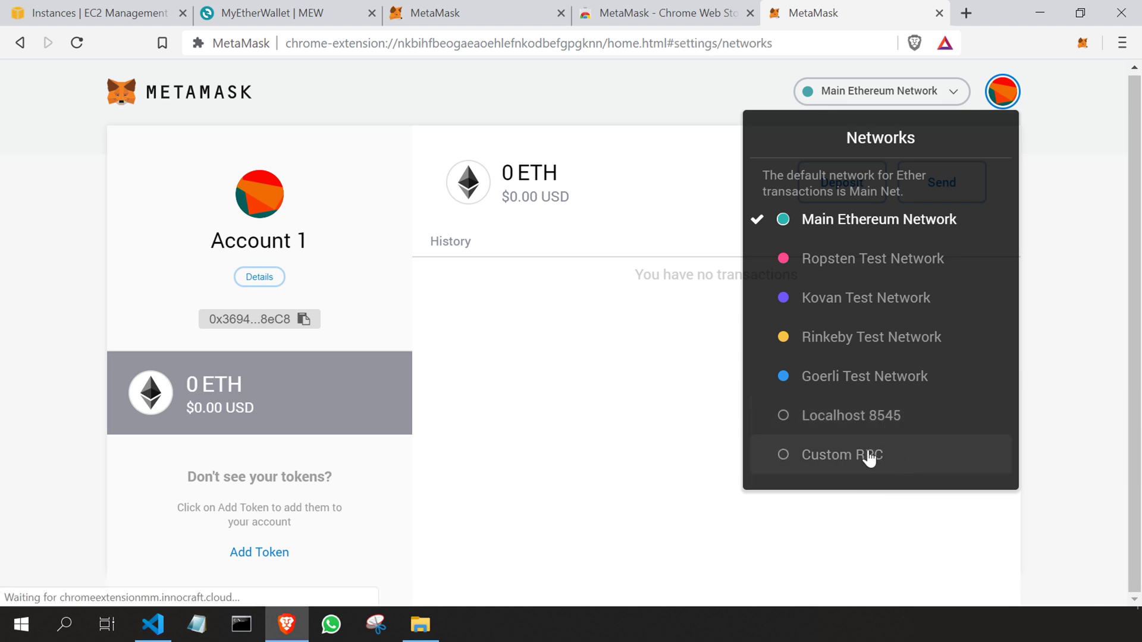
In the EC2 console, copy parityPoASingleNode's IPv4 public IP 54.250.204.248
click(95, 12)
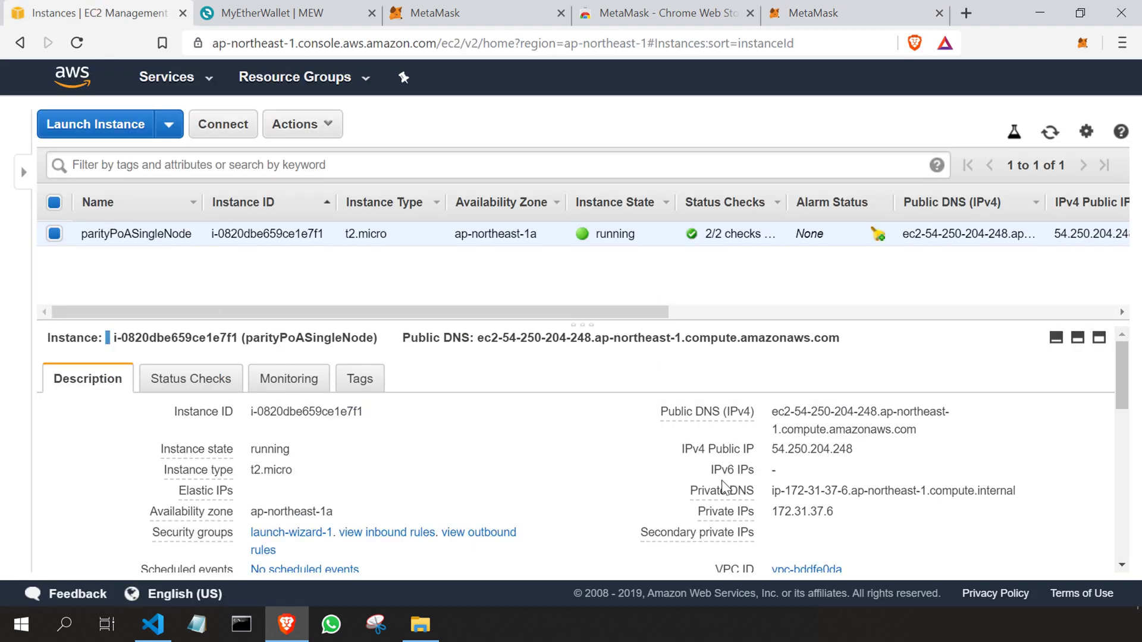
drag(685, 450, 858, 450)
click(776, 449)
click(849, 484)
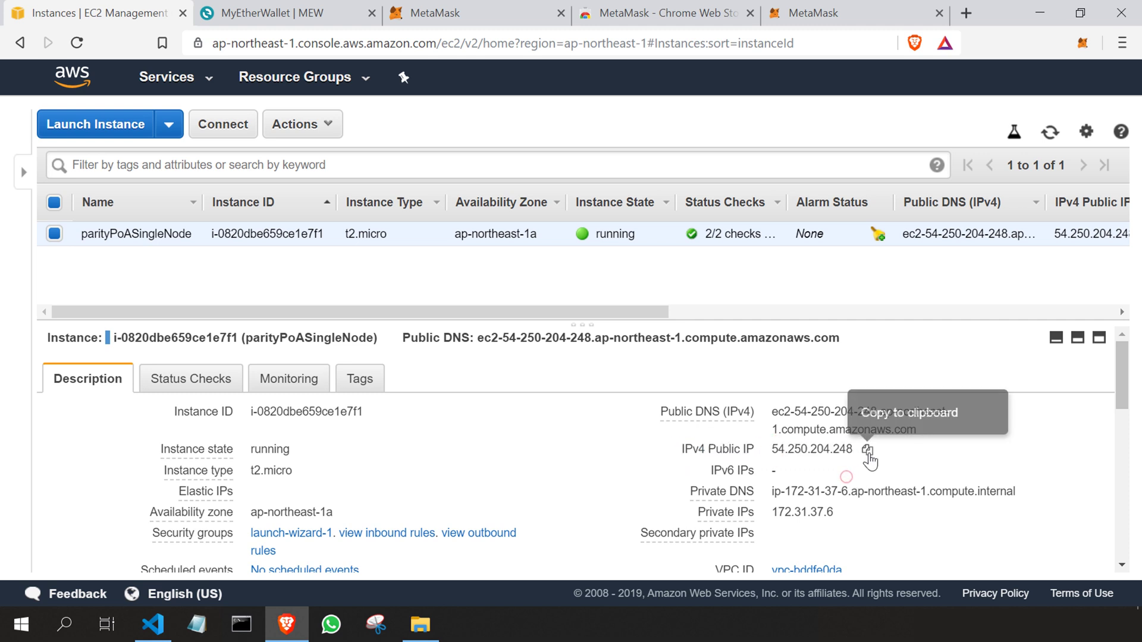
click(868, 450)
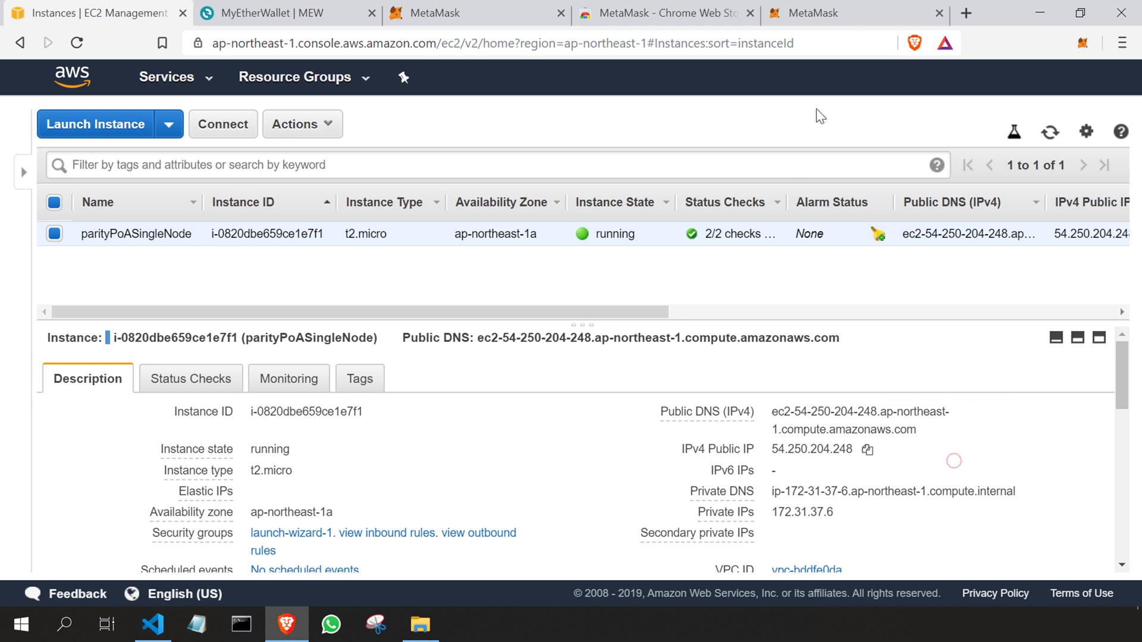
click(838, 7)
click(693, 293)
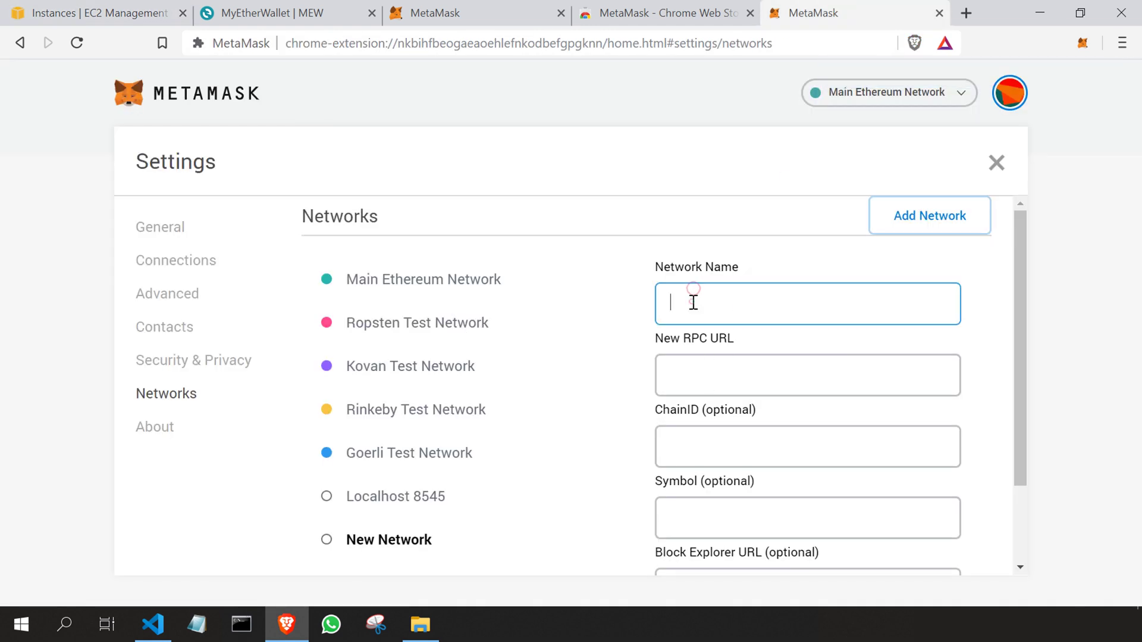
text(parityPoA)
key(Tab)
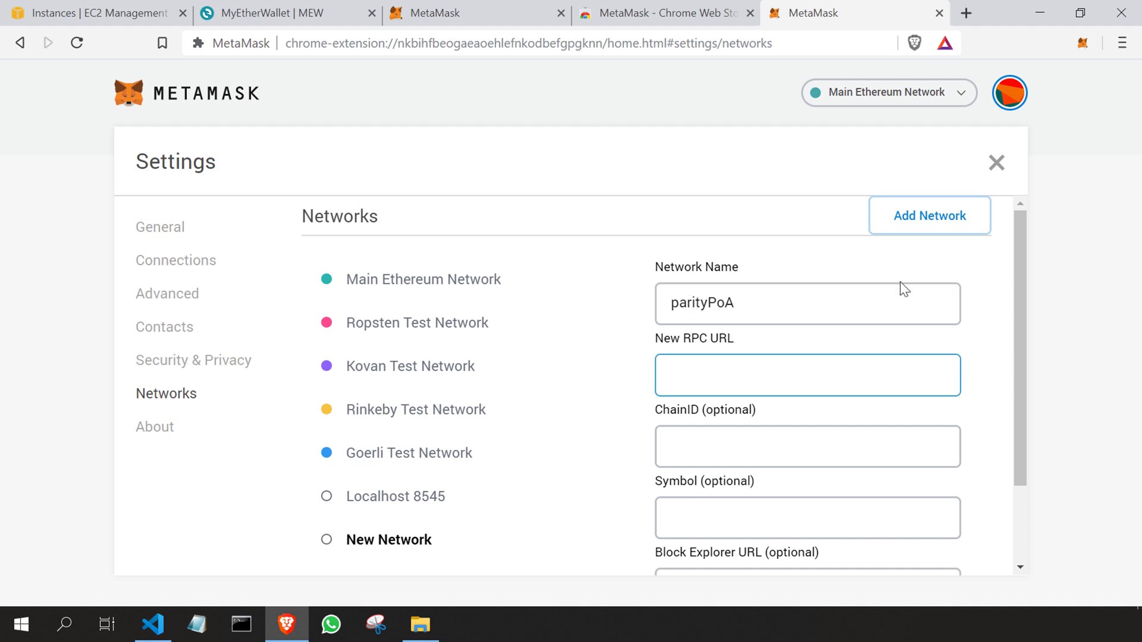
text(http)
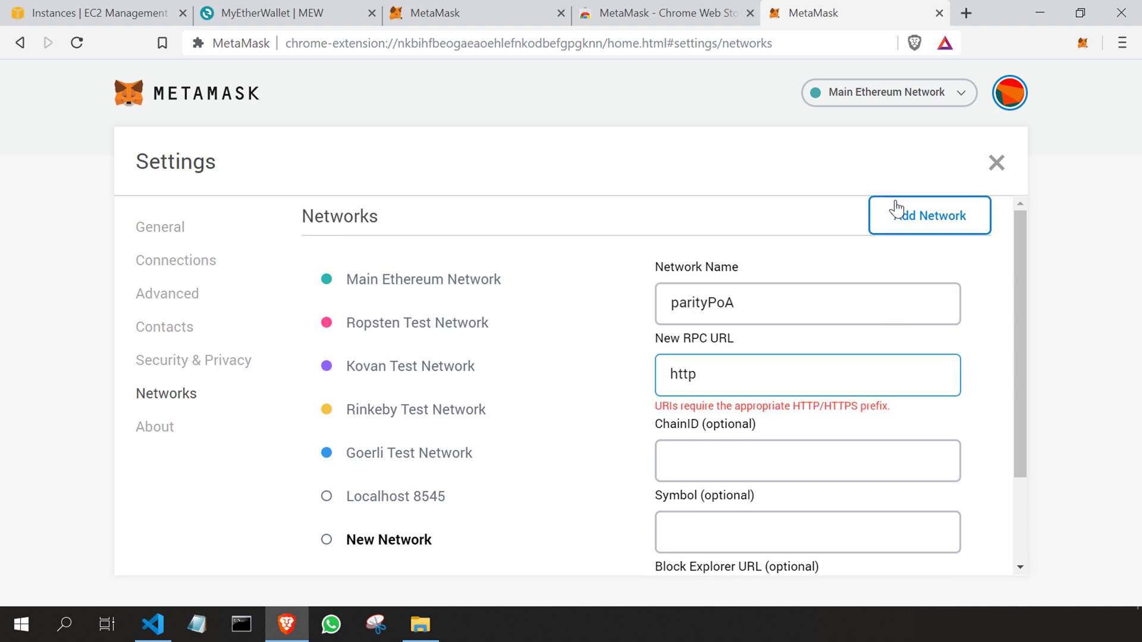
text(://)
key(ctrl+v)
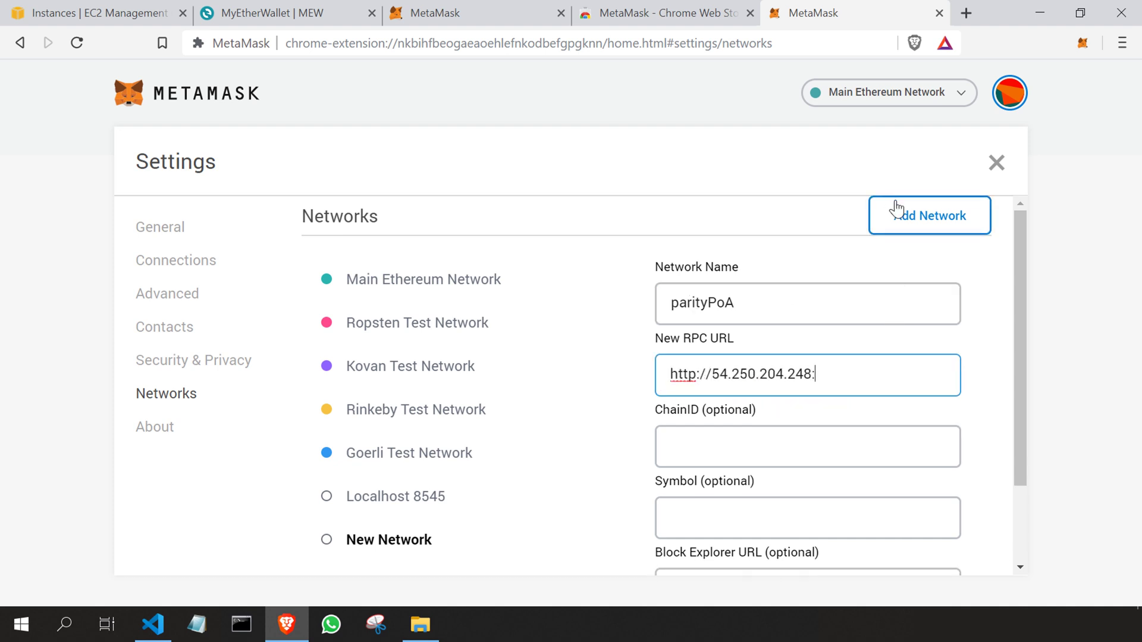
text(:8545)
scroll(789, 446, down, 2)
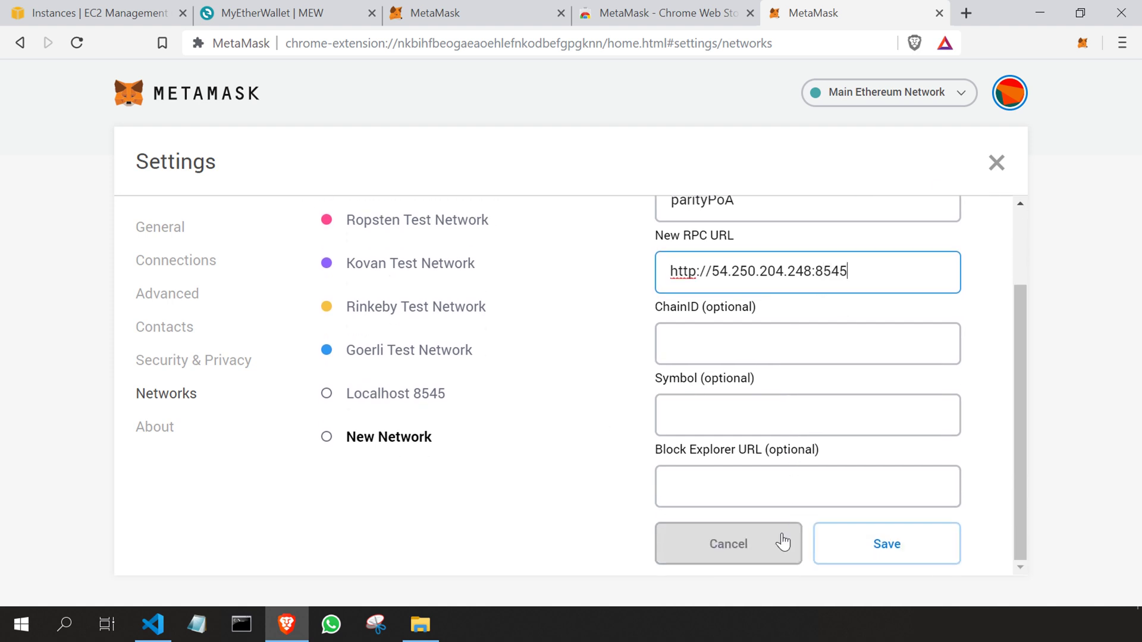
click(882, 545)
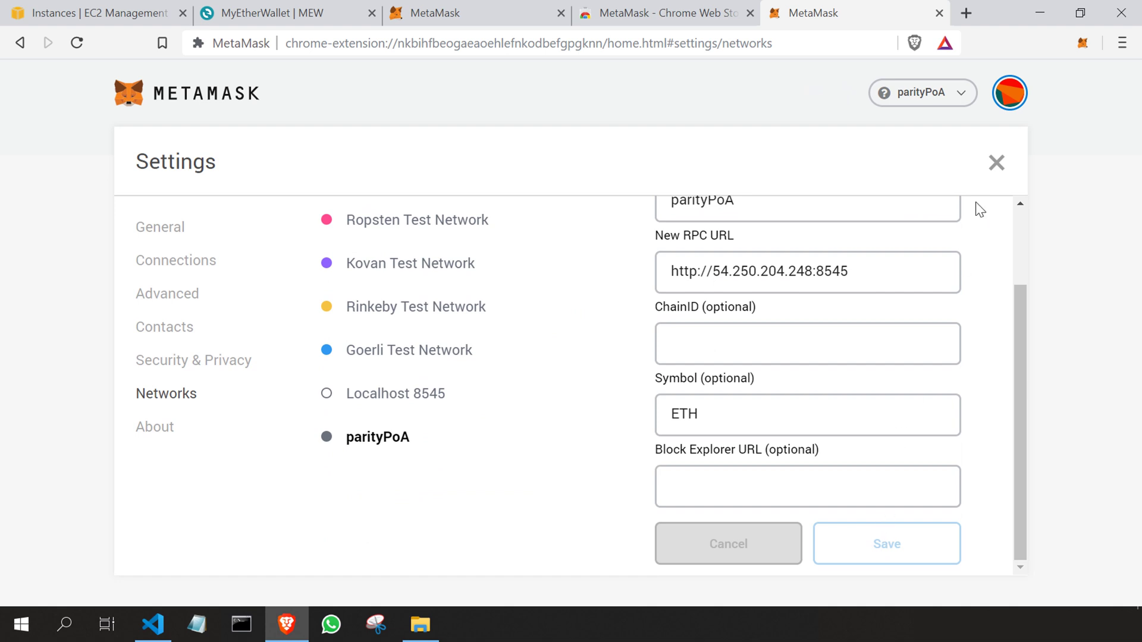
Close Settings and start an account import with type JSON File
click(995, 165)
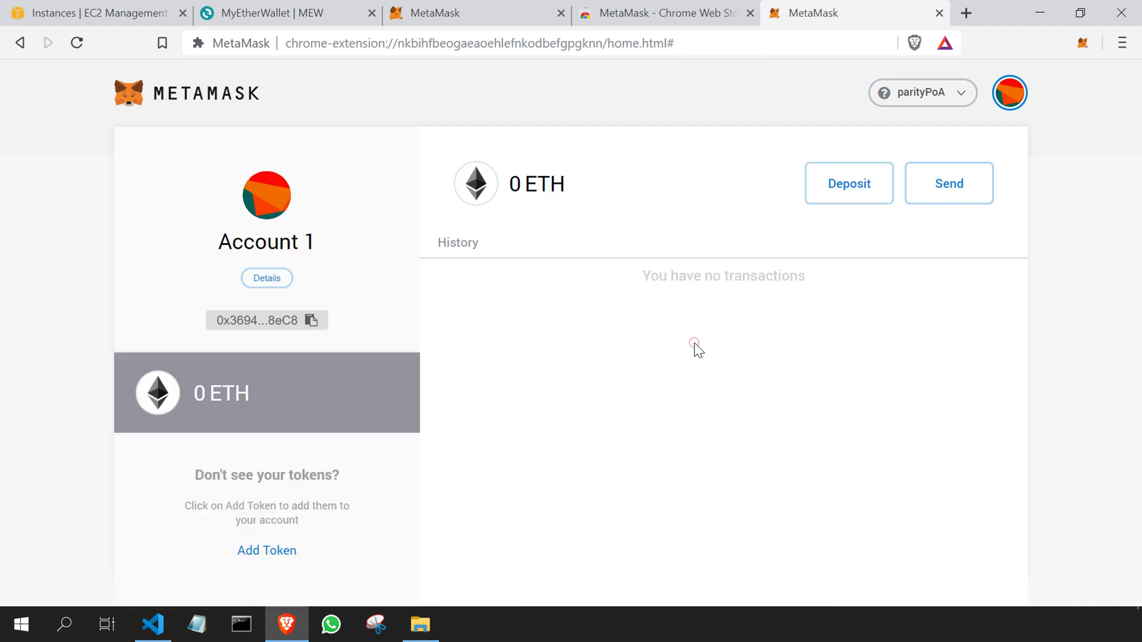
drag(523, 186, 565, 185)
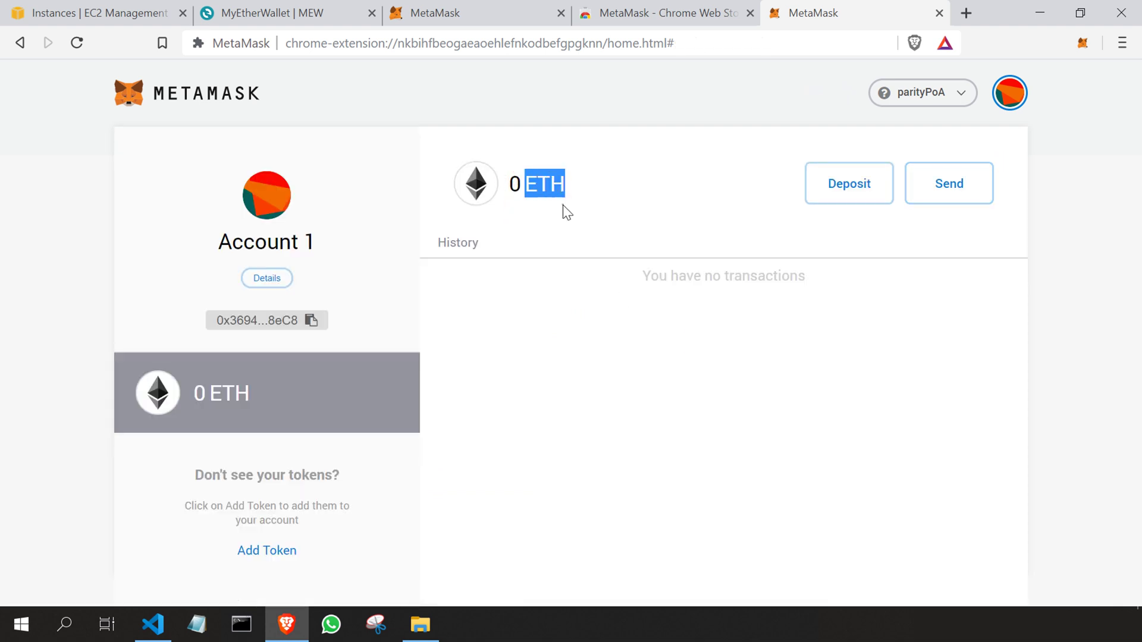
click(1010, 93)
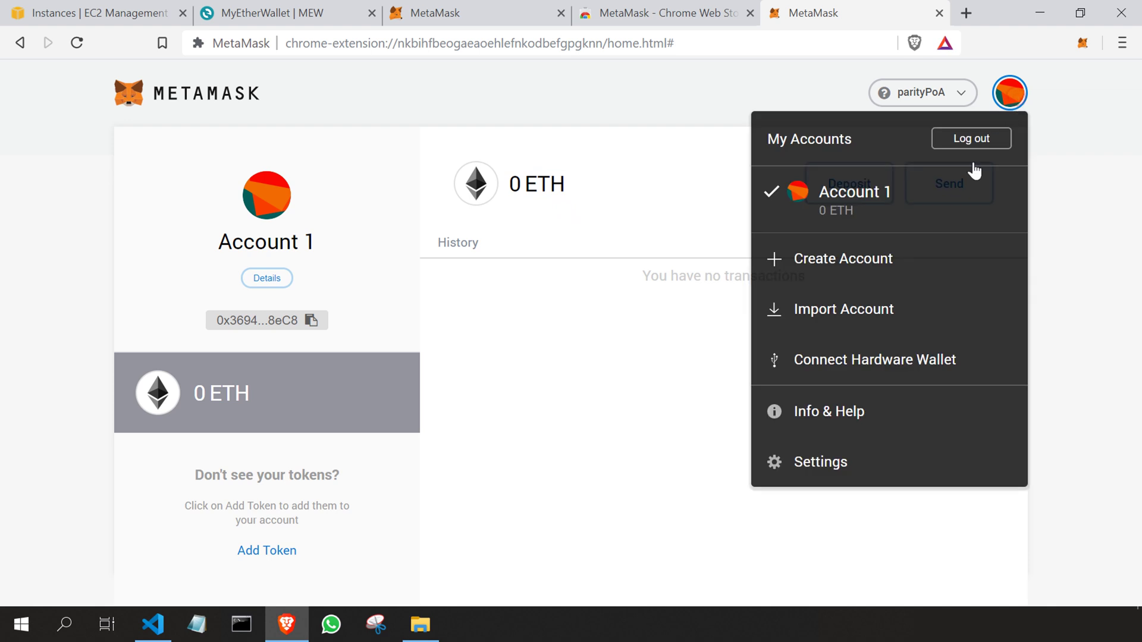
click(840, 309)
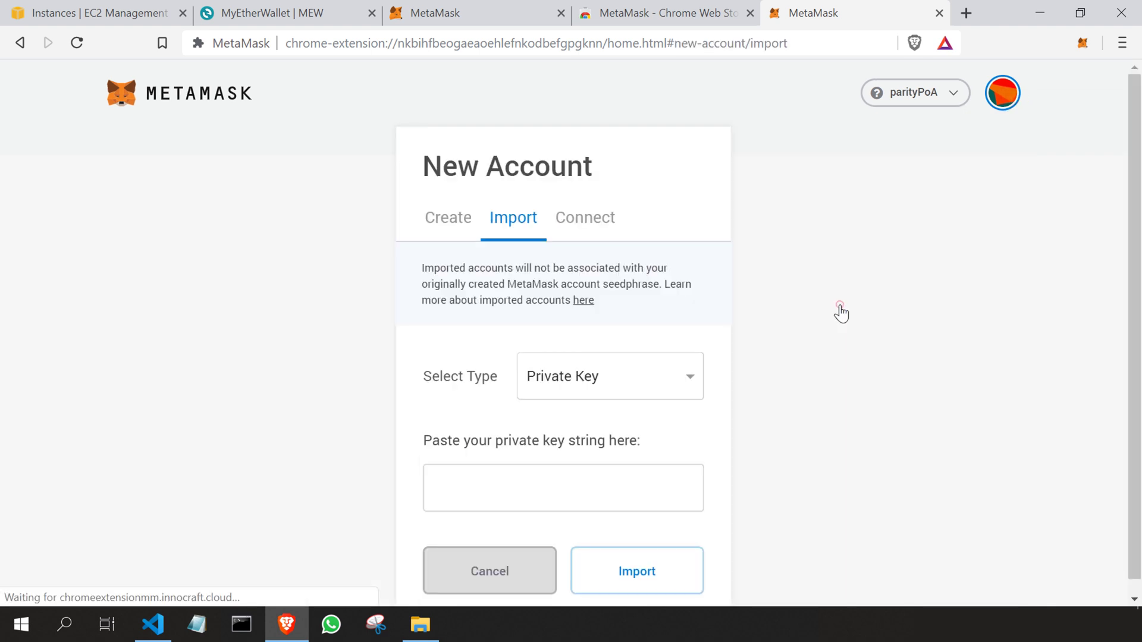
click(623, 380)
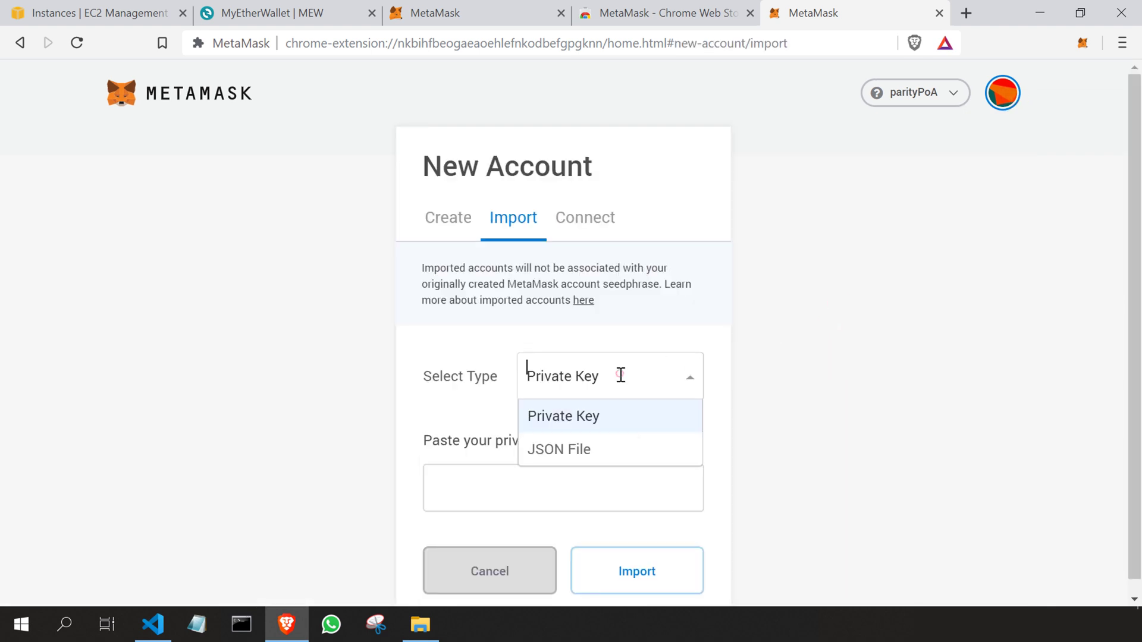
click(586, 450)
Select the NODE keystore file and enter its password
scroll(609, 434, down, 2)
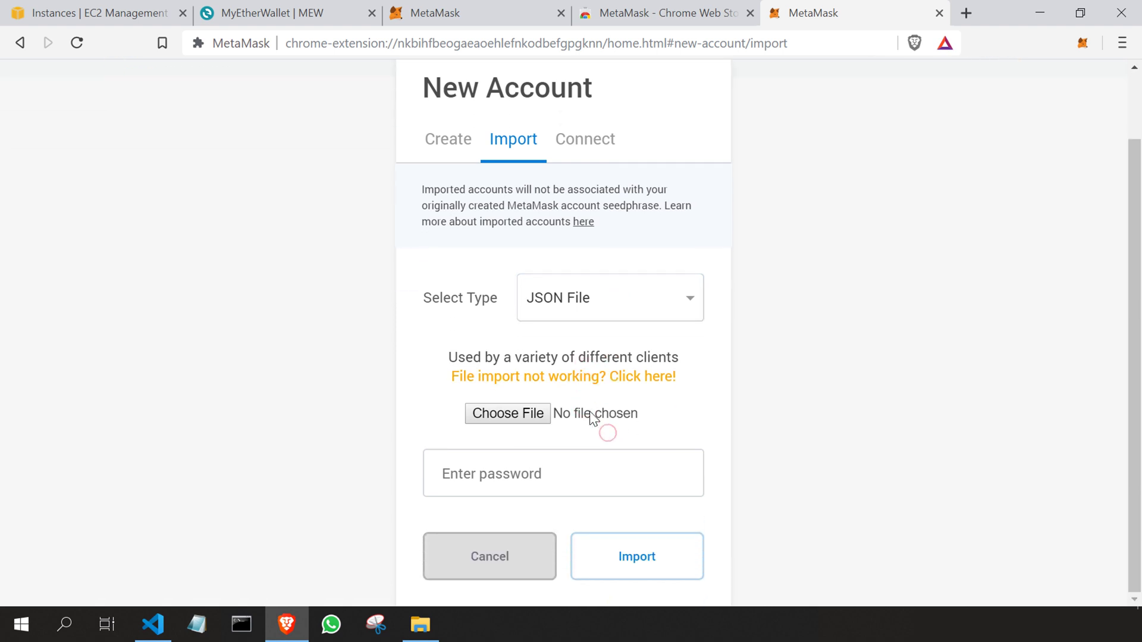
click(535, 413)
click(238, 126)
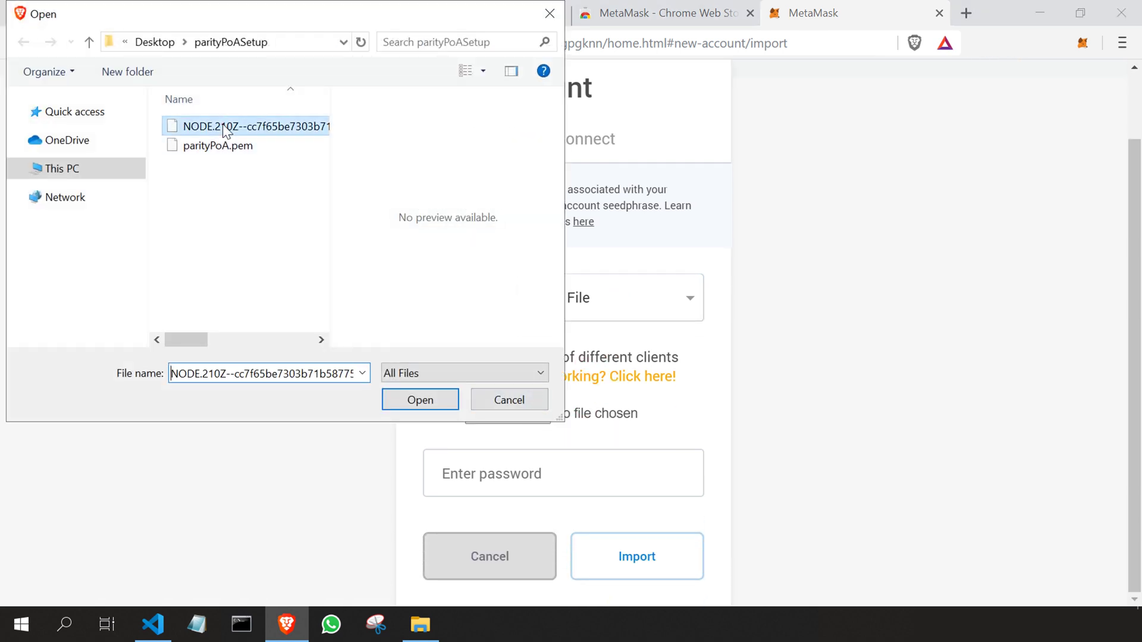
click(393, 400)
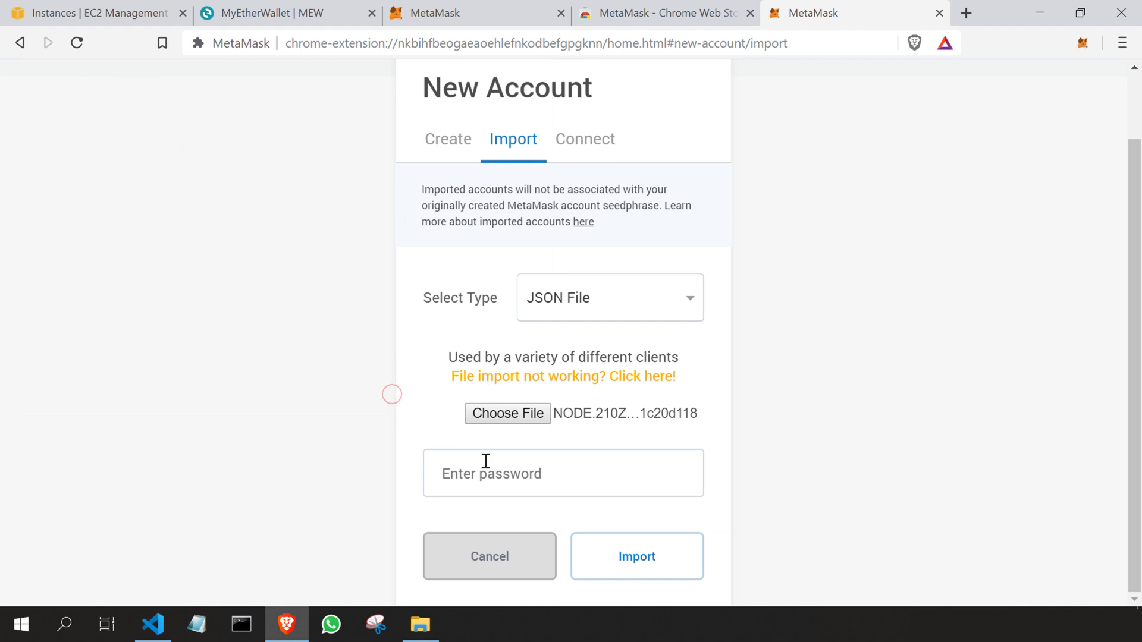
click(484, 479)
text(a)
Import the node account from the keystore, yielding Account 2 with 100 ETH
click(637, 565)
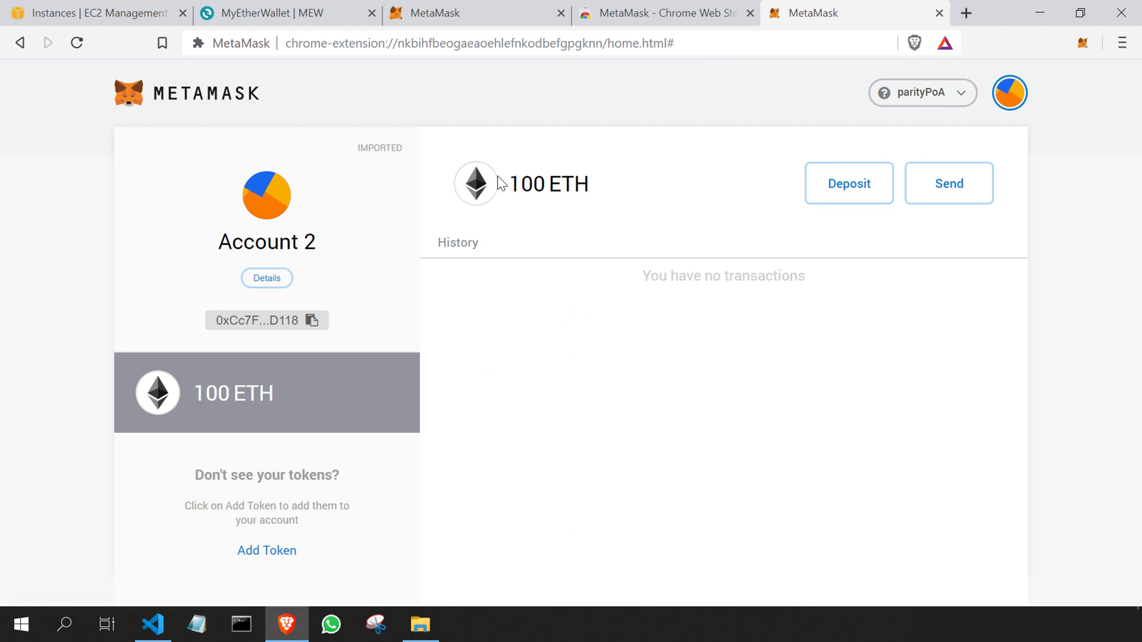
drag(532, 183, 591, 186)
click(641, 322)
Keep Account 2 selected in the accounts menu and close the Chrome Web Store tab
click(1009, 92)
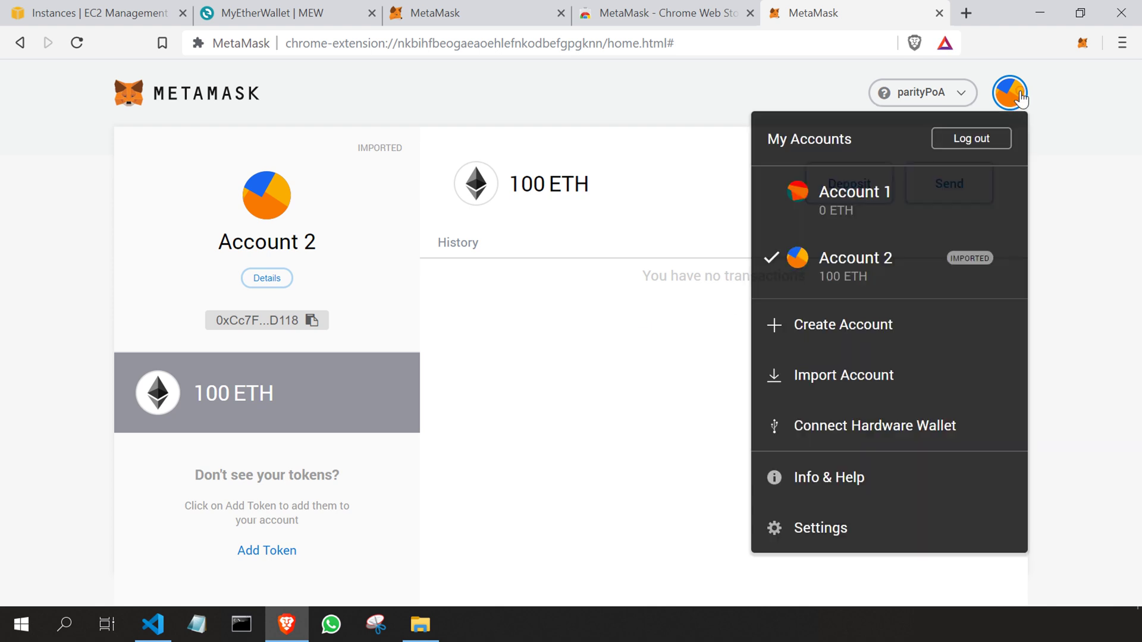
click(901, 260)
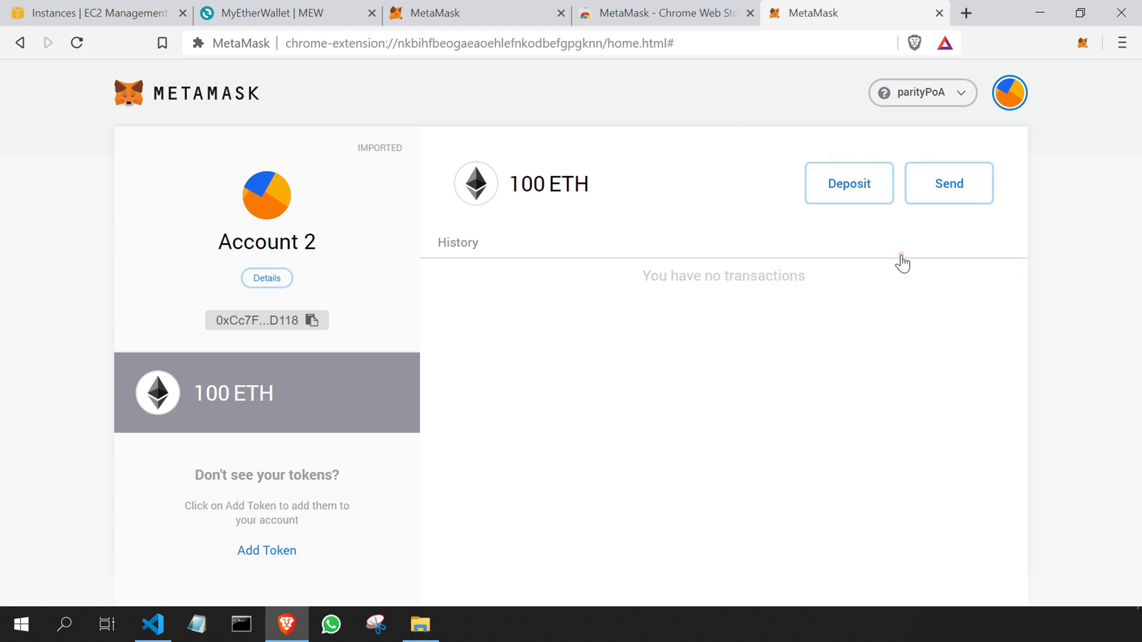
click(739, 321)
middle_click(653, 18)
click(611, 320)
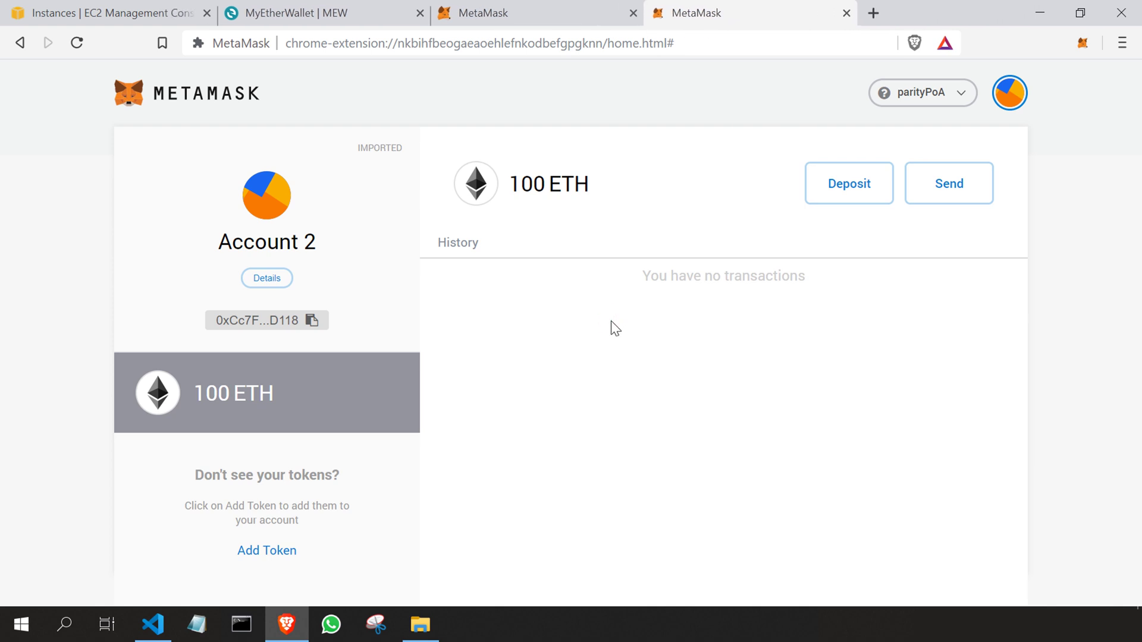